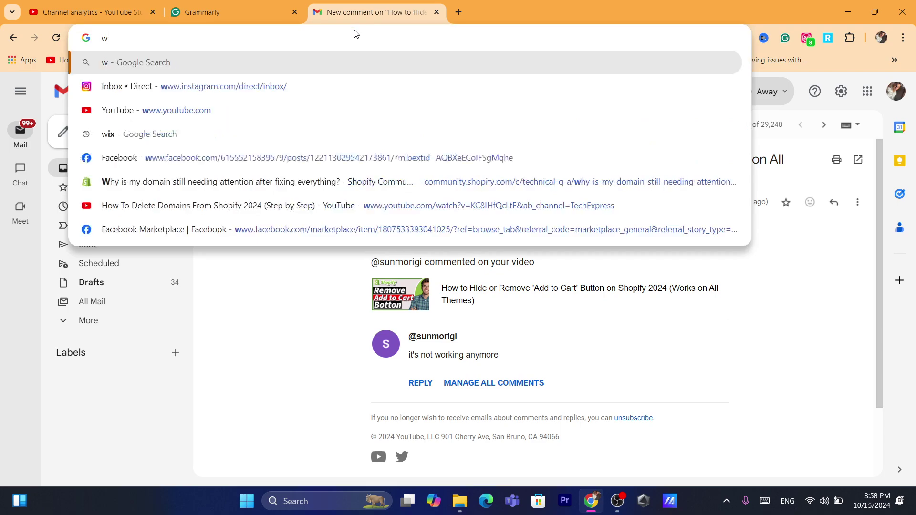
Search the web for "wix" and open the Wix account's sites page
text(ix)
key(Return)
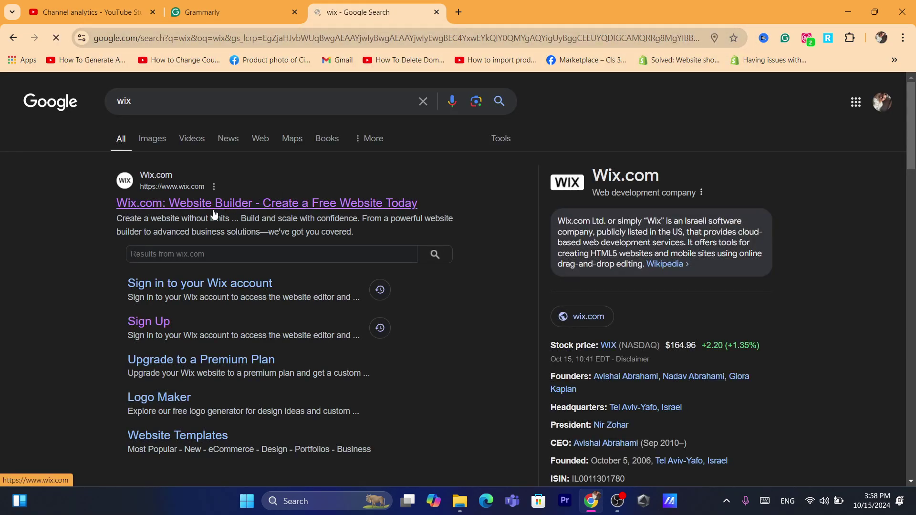
click(395, 40)
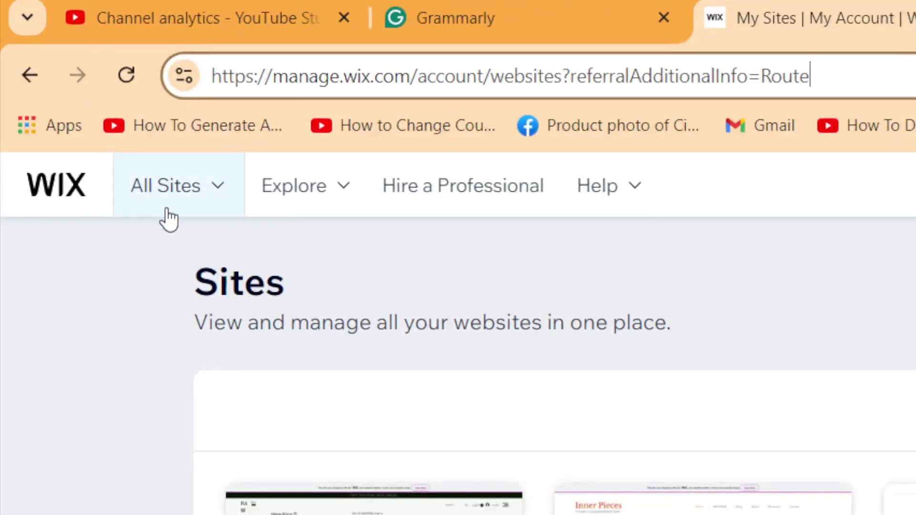
Open the dashboard of My Site 1 from the list of sites and open that site for editing
click(72, 98)
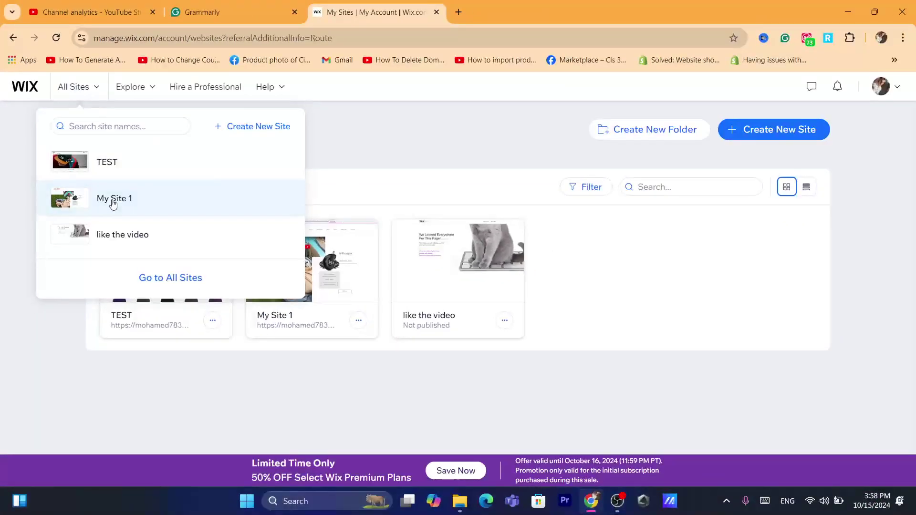
click(113, 201)
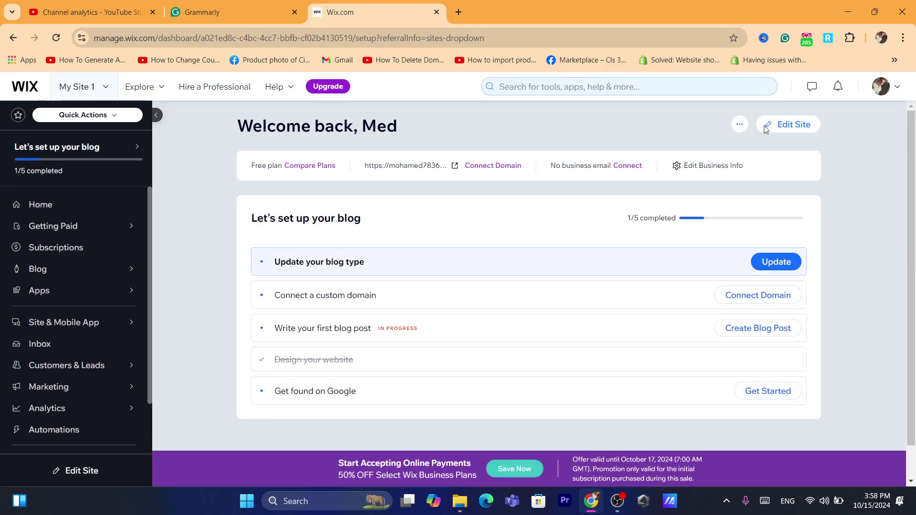
click(781, 125)
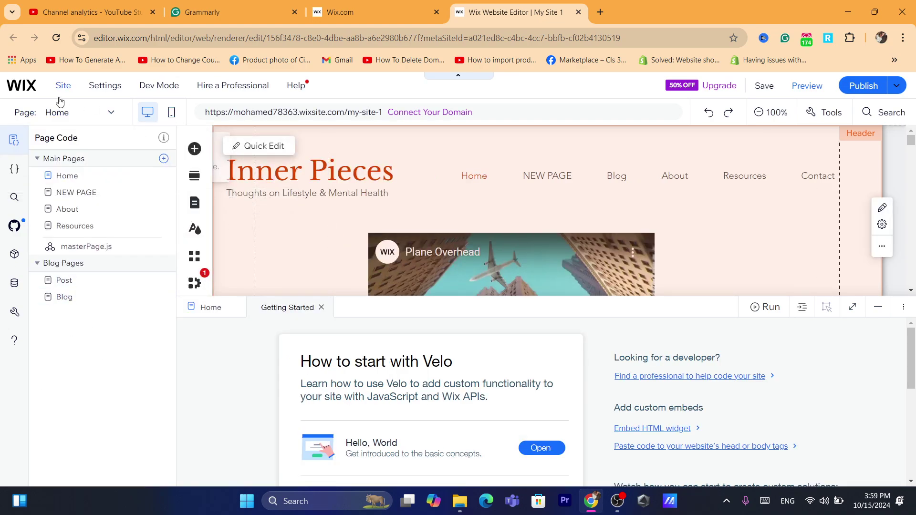
Go from the editor back to the dashboard and switch to the site "like the video"
click(69, 122)
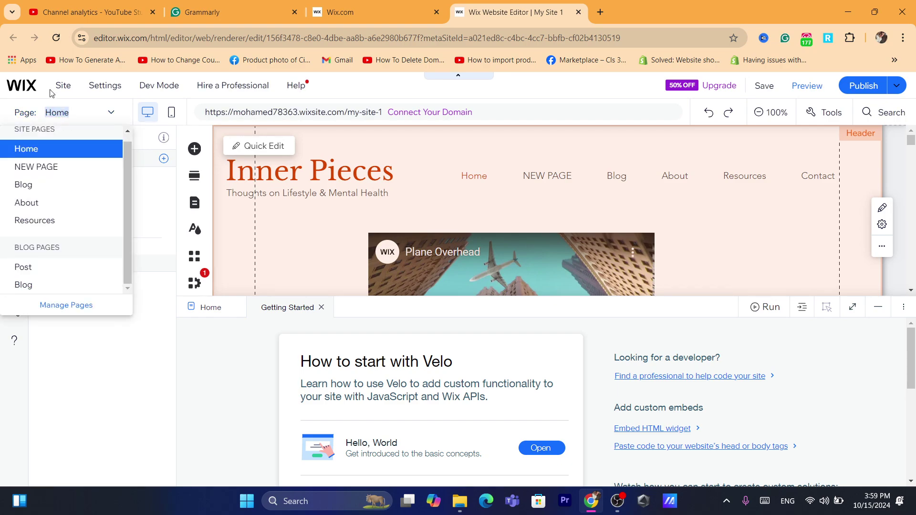
click(23, 90)
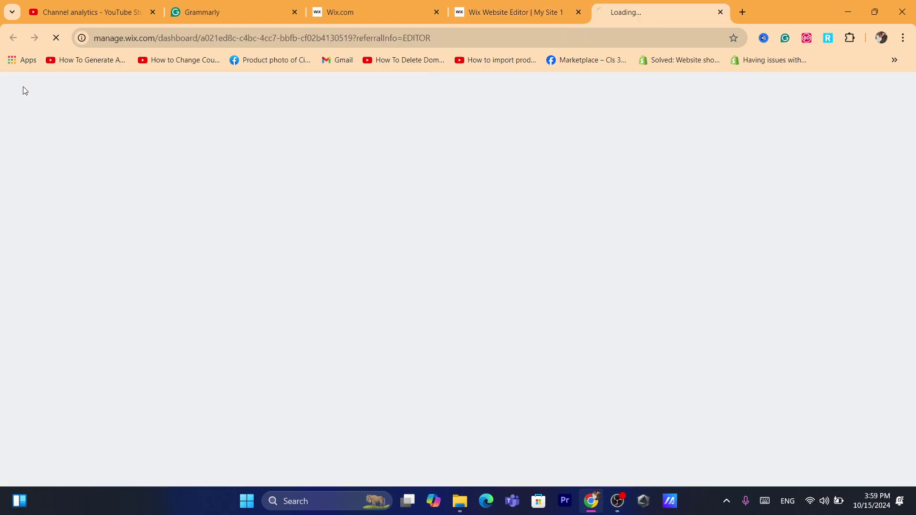
click(660, 39)
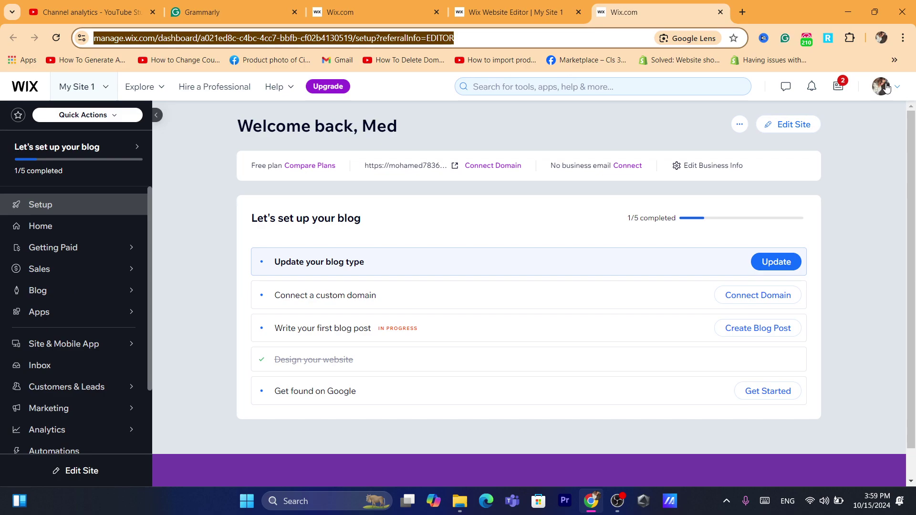
click(88, 89)
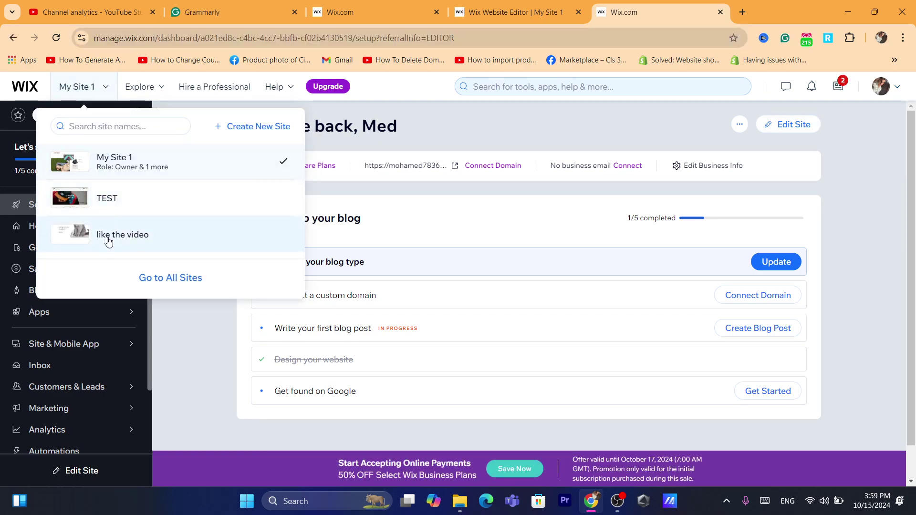
click(226, 197)
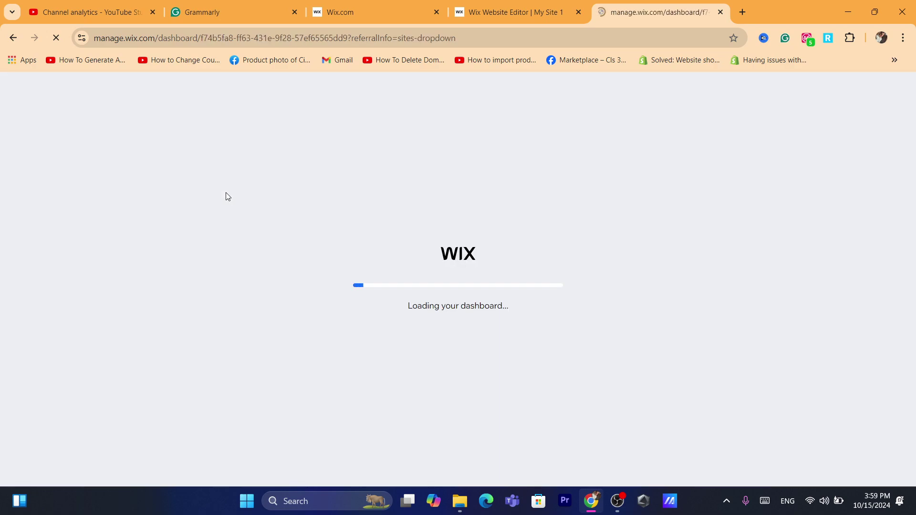
click(526, 41)
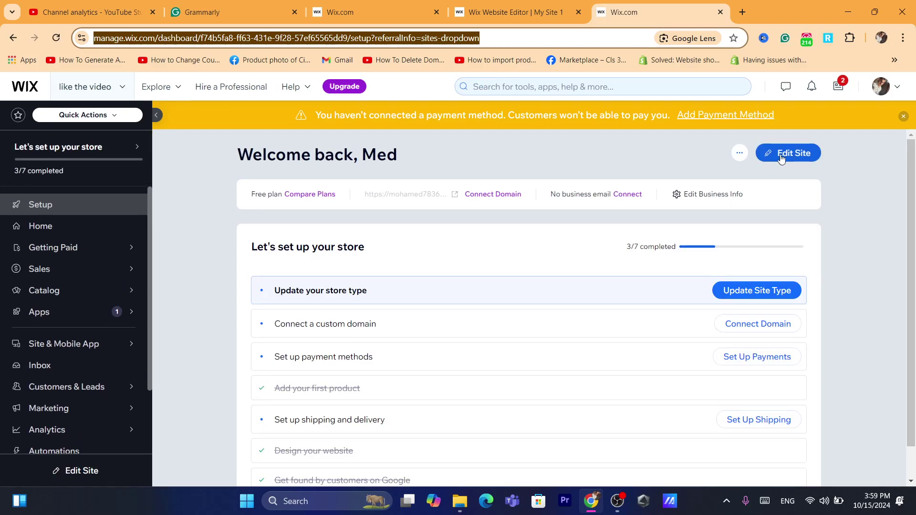
Open the "like the video" site in the website editor and move its browser tab before the dashboard tab
click(781, 158)
drag(713, 4, 586, 5)
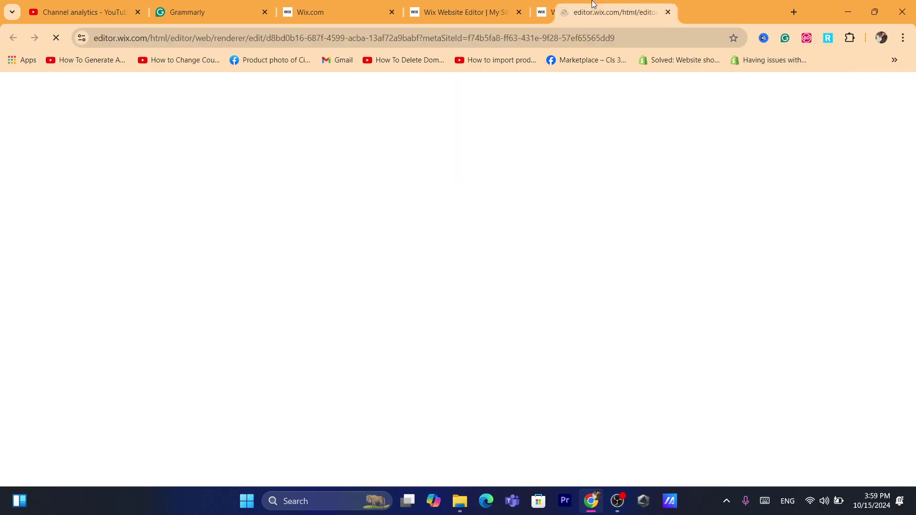
click(549, 38)
click(548, 36)
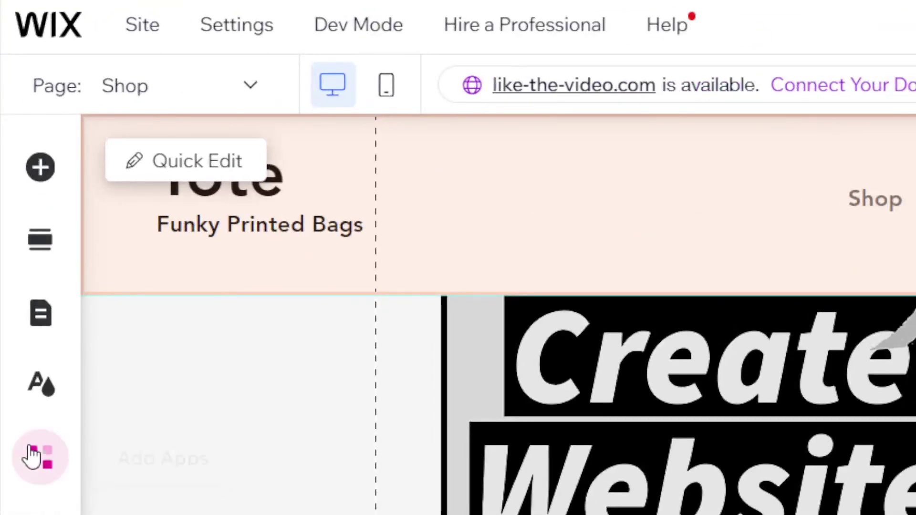
Search the Wix App Market for "google reviewspro" and open the Google Reviews PRO app page
click(21, 457)
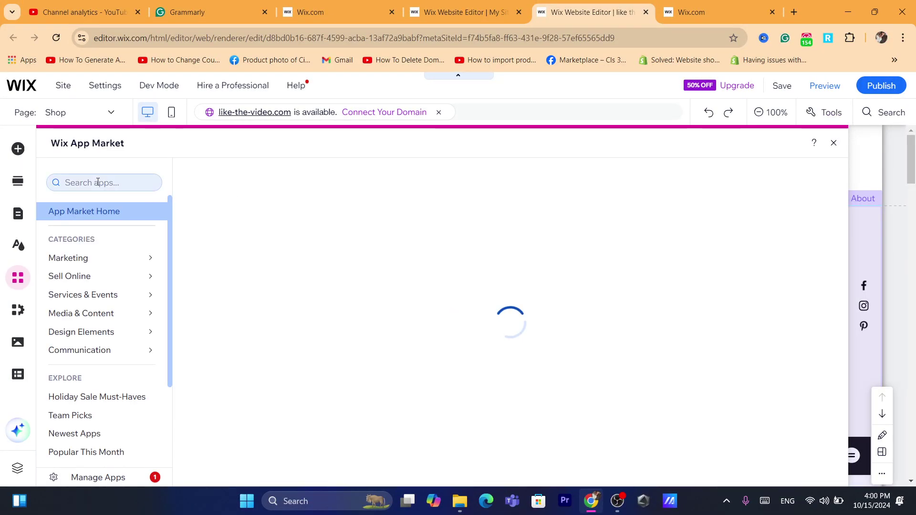
click(98, 182)
text(googl)
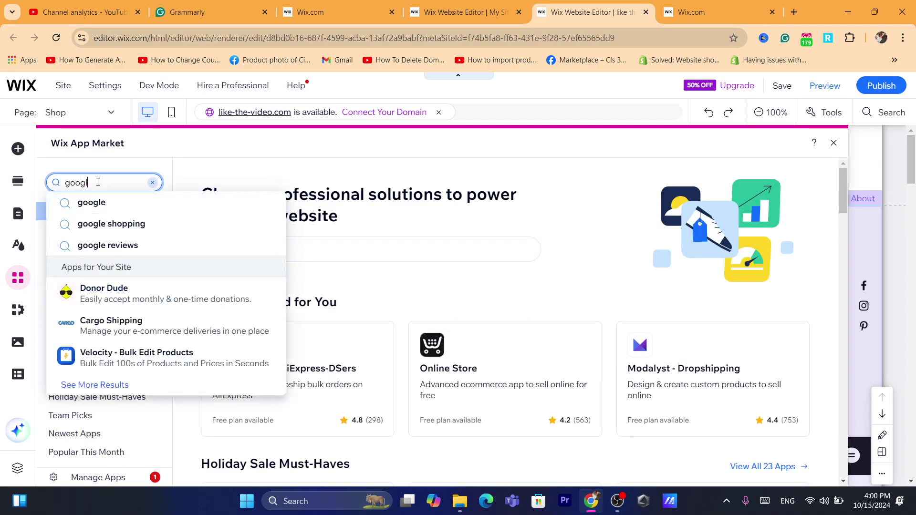
text(e reviews)
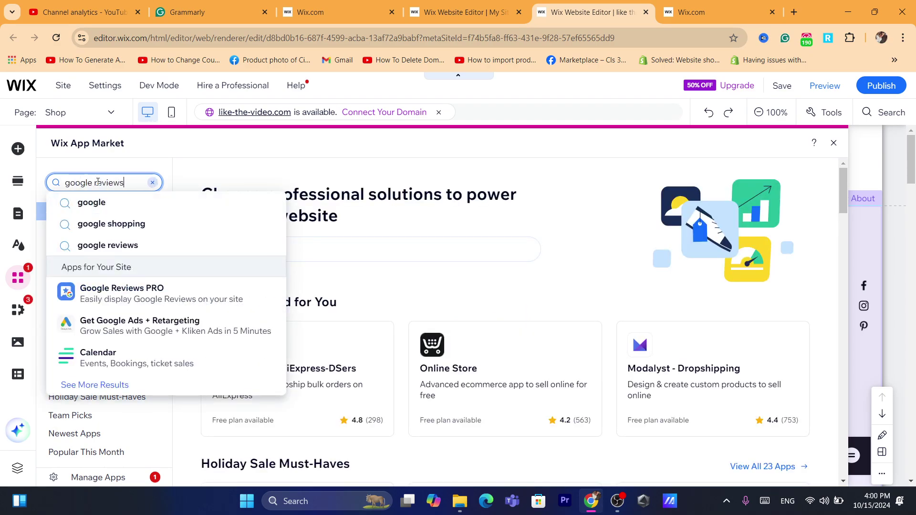
text(pro)
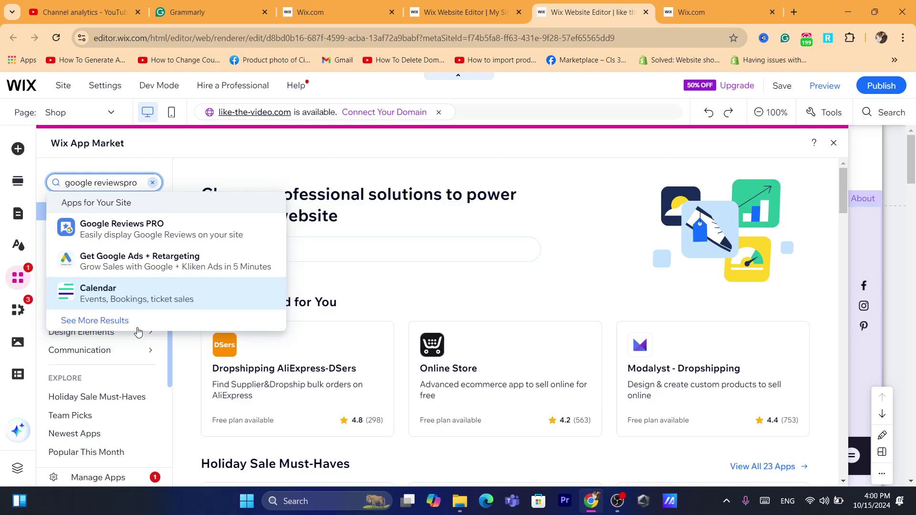
click(105, 233)
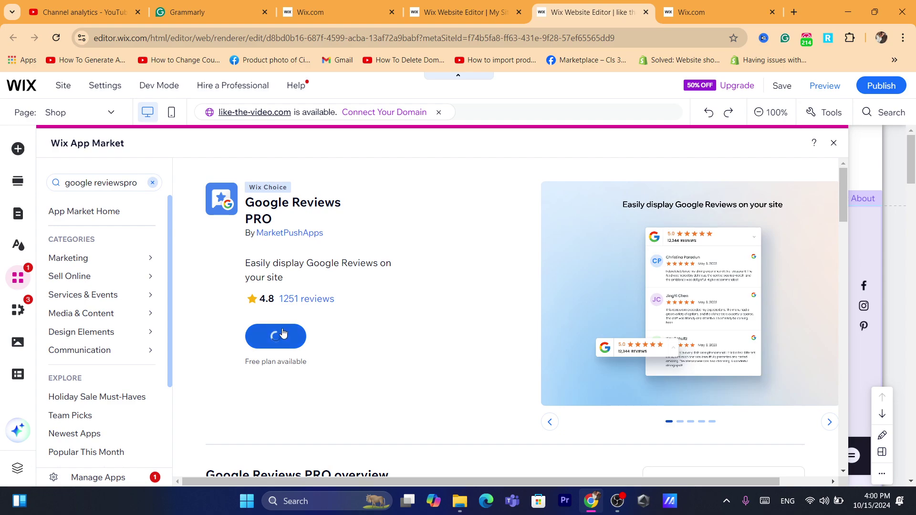
Add Google Reviews PRO to the site, agreeing to its permissions, and close the App Market
click(281, 336)
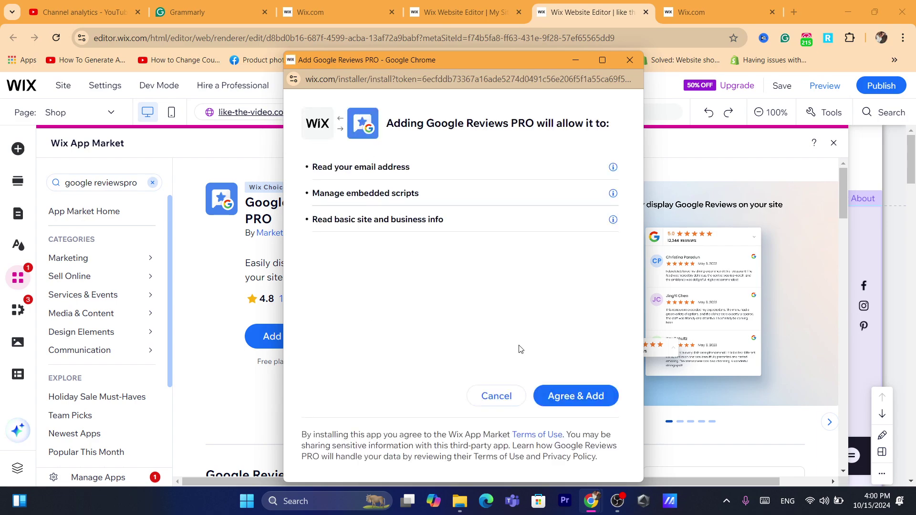
click(583, 396)
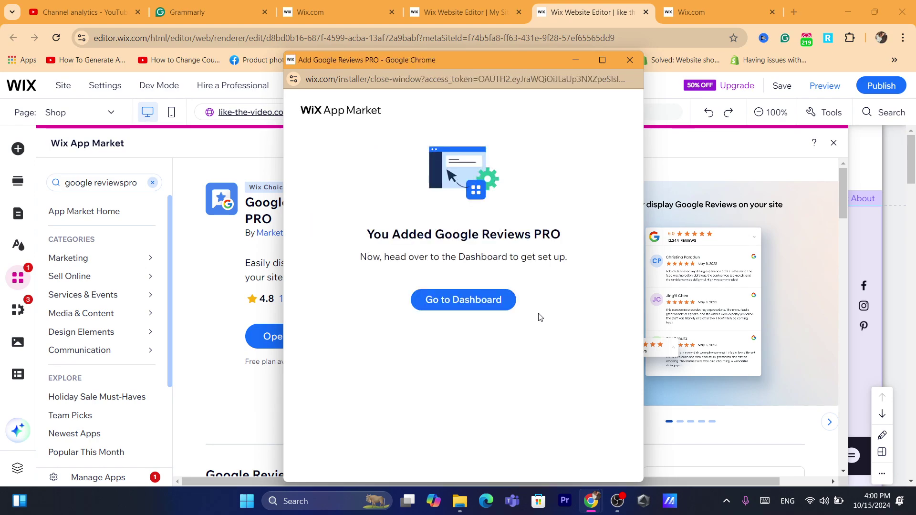
click(458, 300)
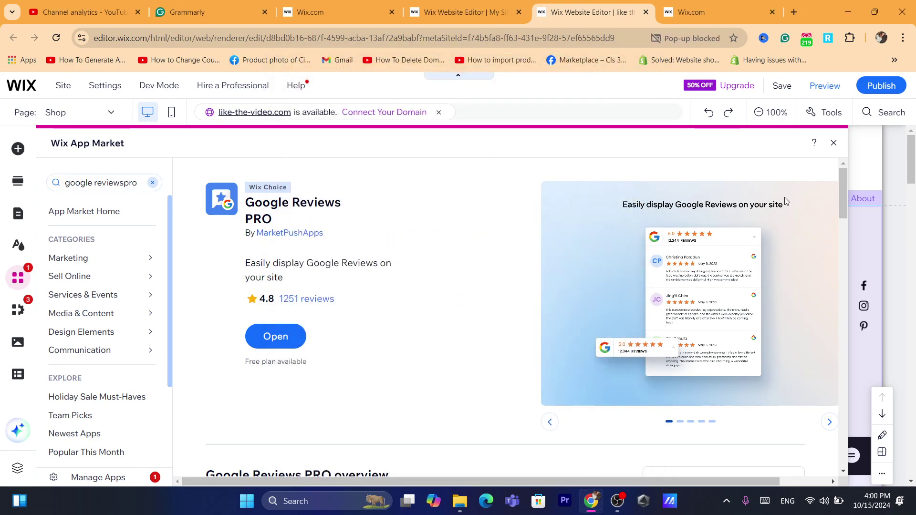
click(832, 144)
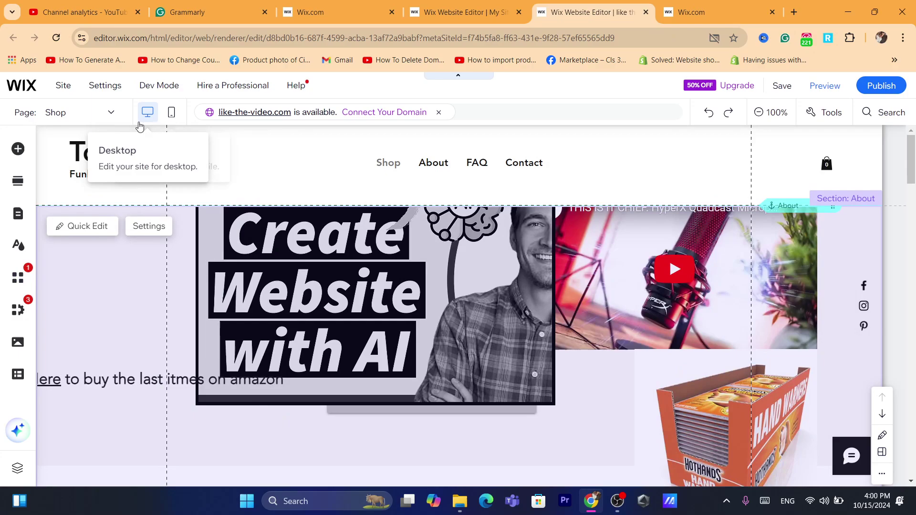
Go to the site's dashboard and open the page for managing its installed apps
mouse_move(10, 83)
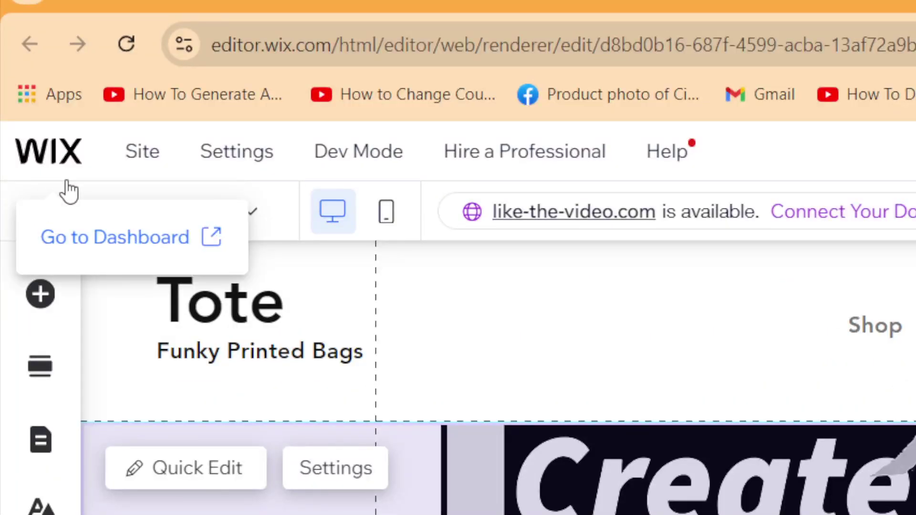
click(72, 241)
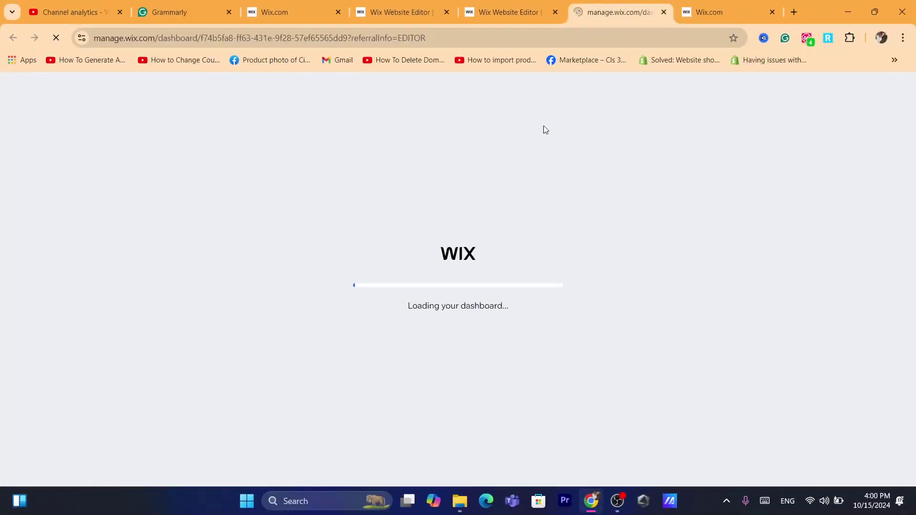
click(596, 40)
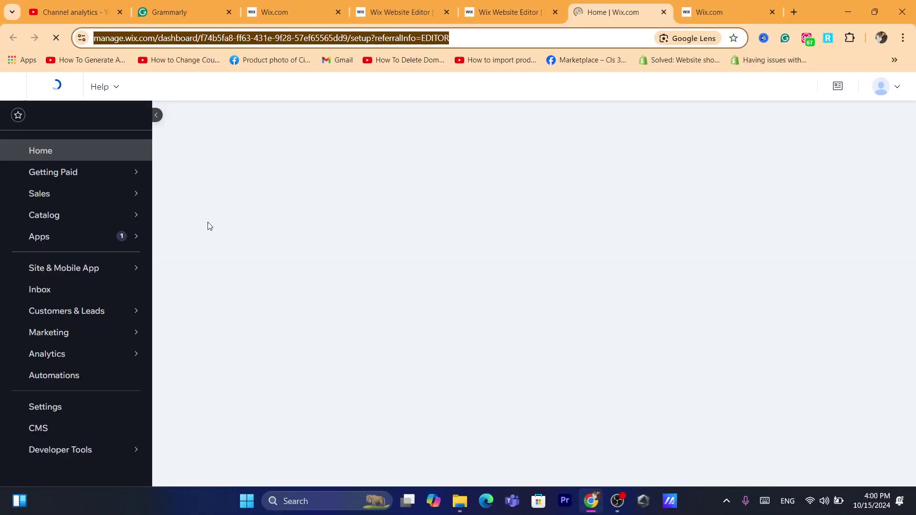
mouse_move(63, 265)
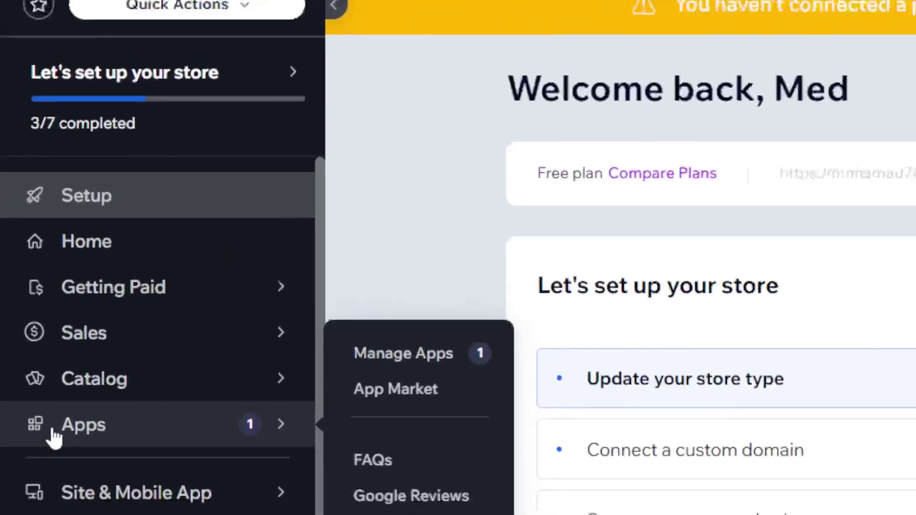
click(403, 353)
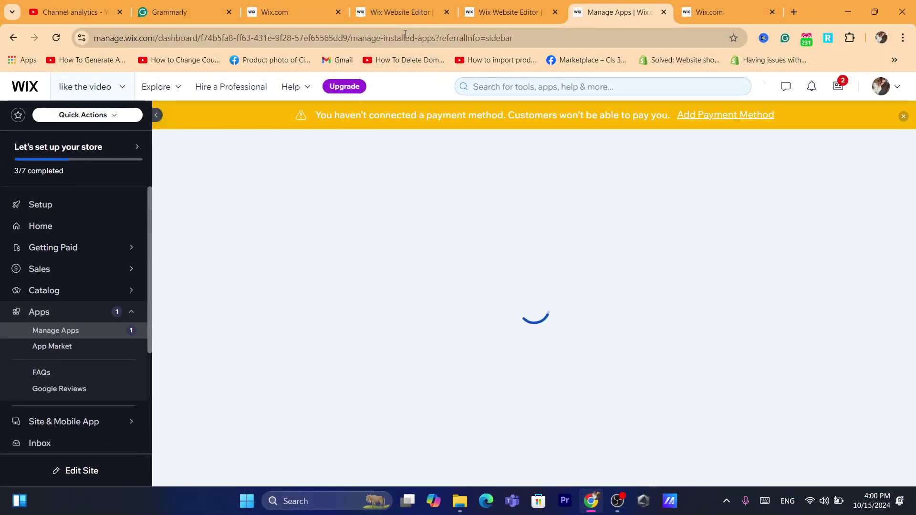
click(405, 38)
text(shopify.com)
key(Return)
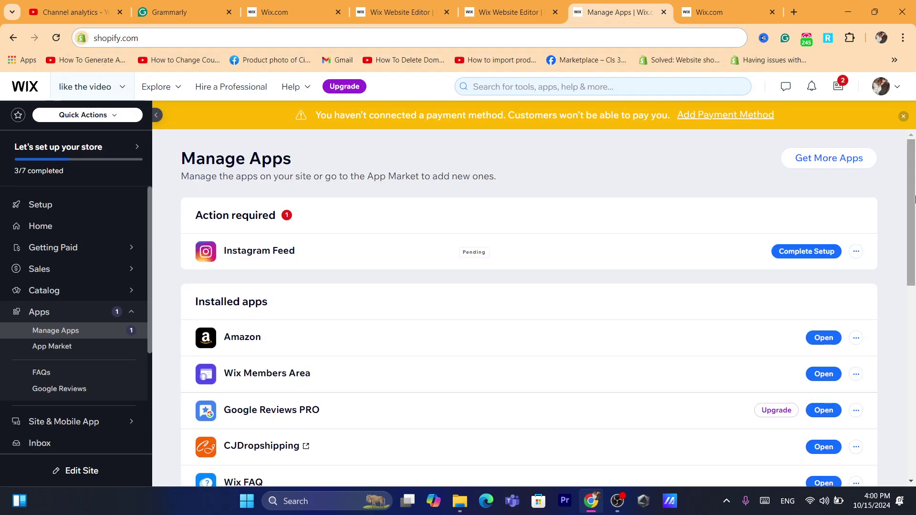
Open Google Reviews PRO from the installed apps to reach its basic settings form
scroll(699, 262, down, 3)
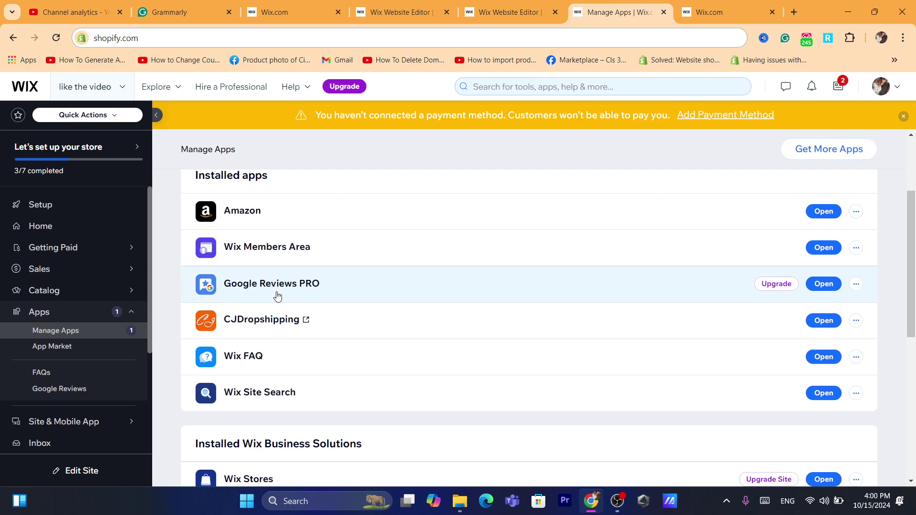
click(817, 285)
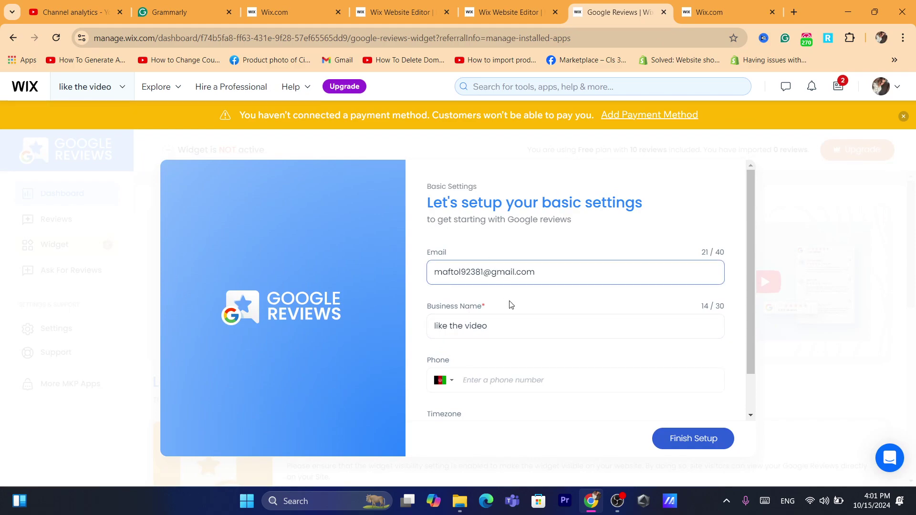
drag(422, 202, 596, 210)
click(518, 218)
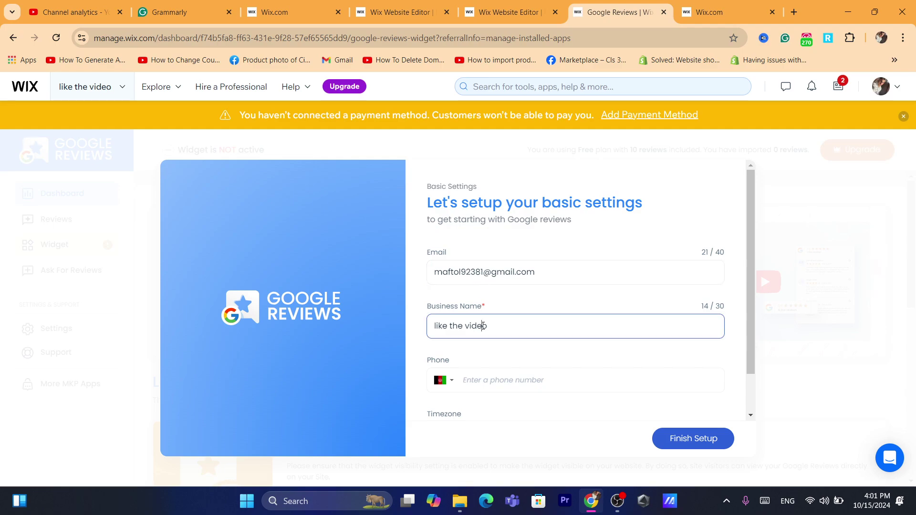
Change the business name in the basic settings to "like the ttes"
triple_click(482, 326)
double_click(482, 326)
text(ttes)
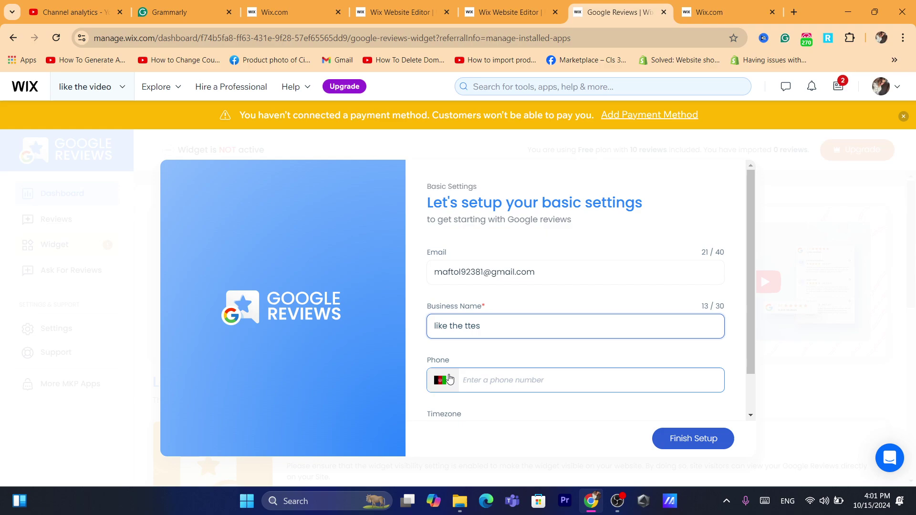
Set the phone country to Morocco (+212) and fill in the phone number from the saved suggestion
click(448, 380)
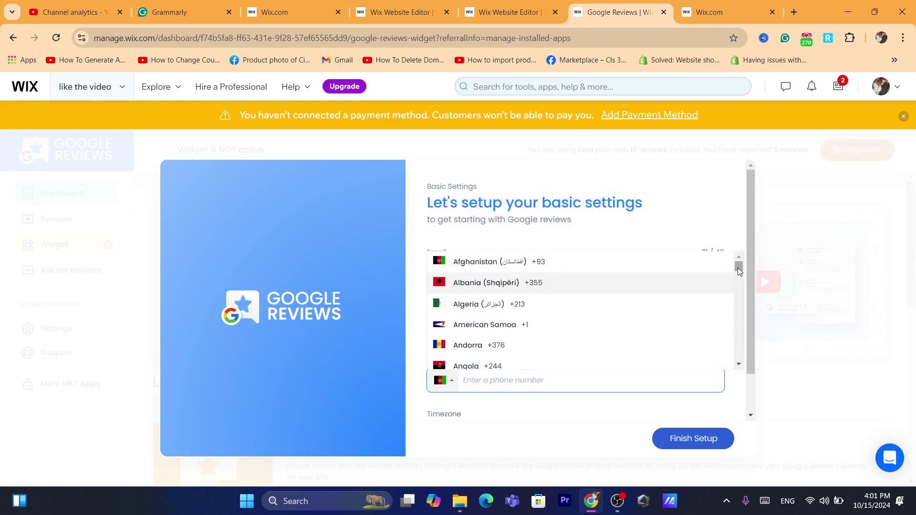
drag(738, 267, 742, 320)
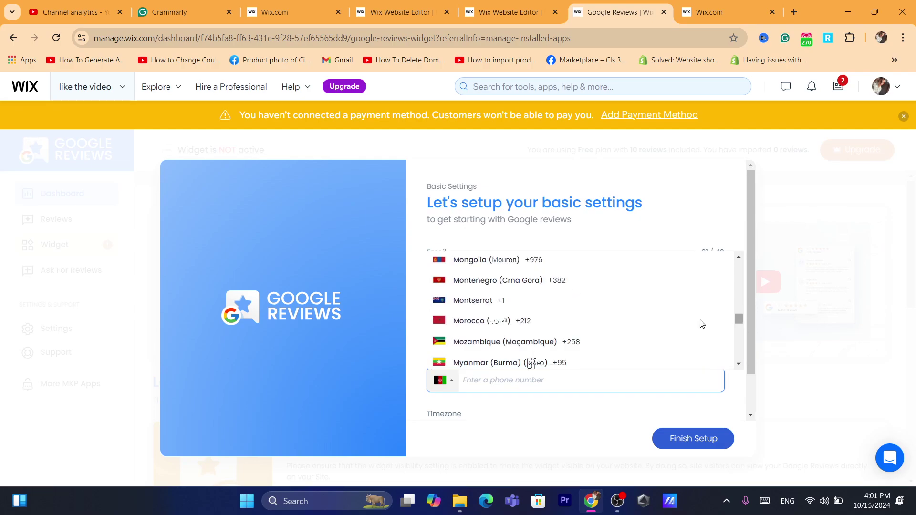
click(564, 322)
click(563, 410)
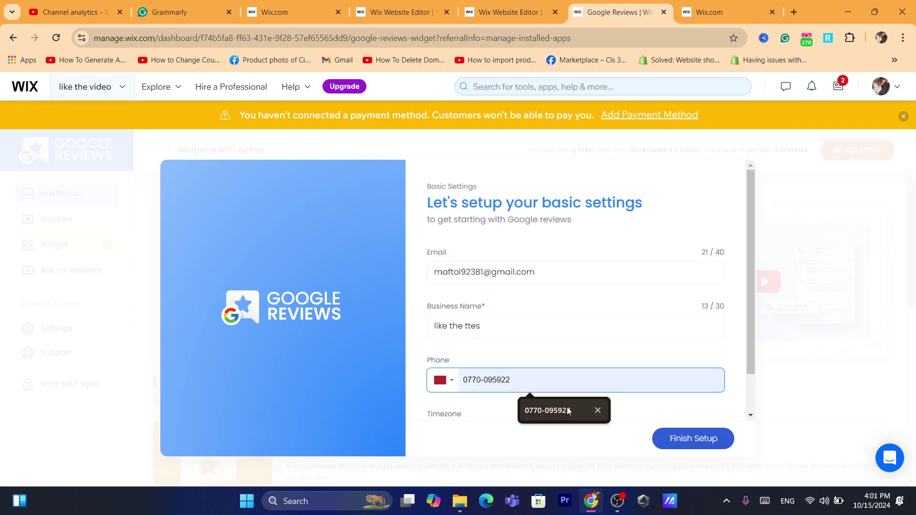
Finish the basic settings setup and open the widget page from the setup section of the dashboard
click(697, 443)
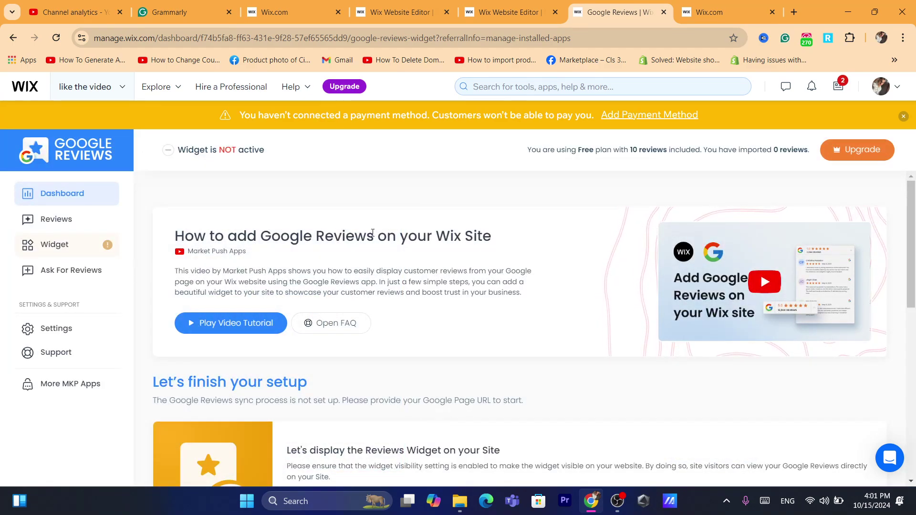
scroll(914, 237, down, 1)
scroll(914, 237, down, 3)
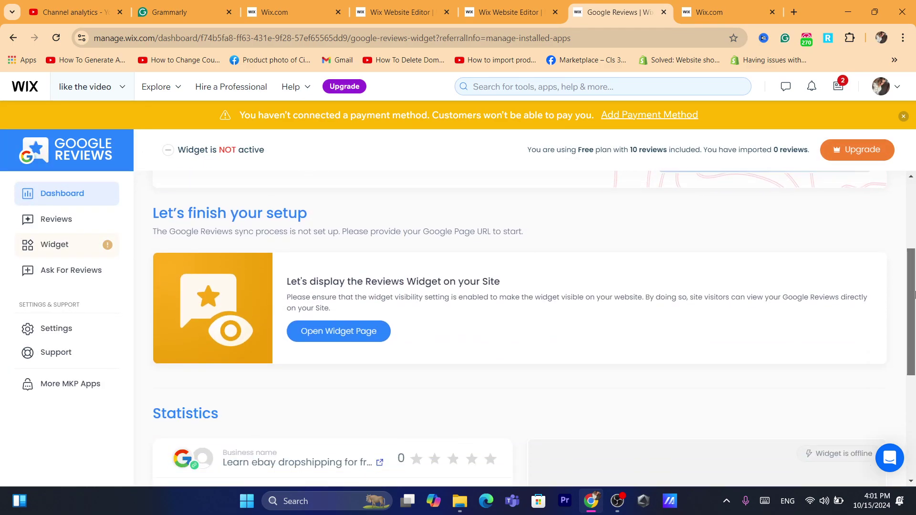
click(333, 337)
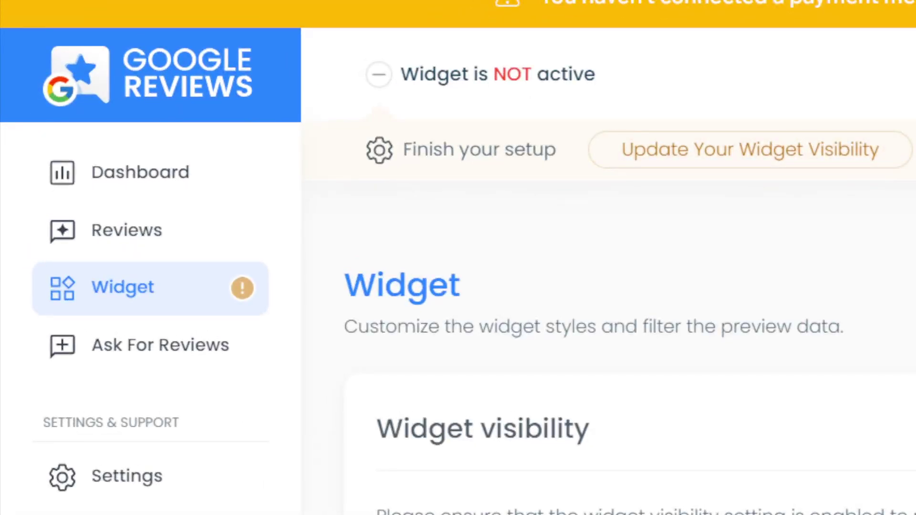
text(s)
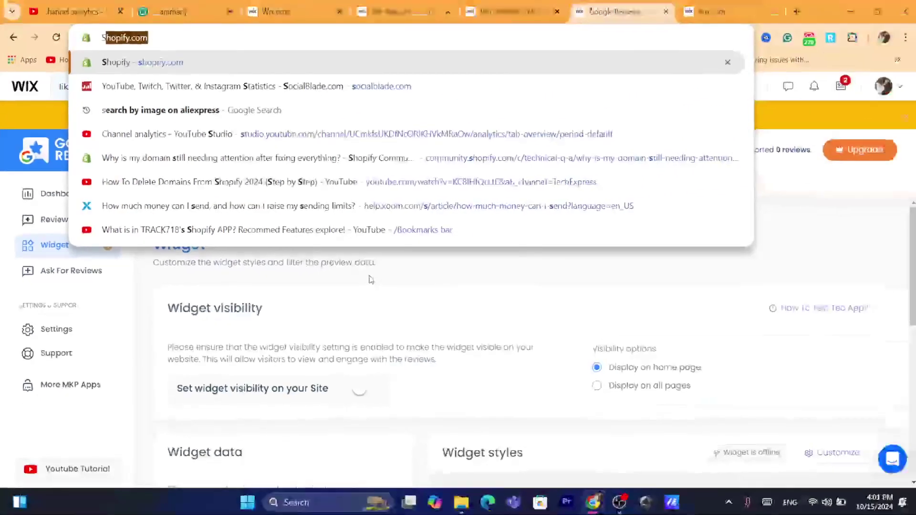
click(369, 279)
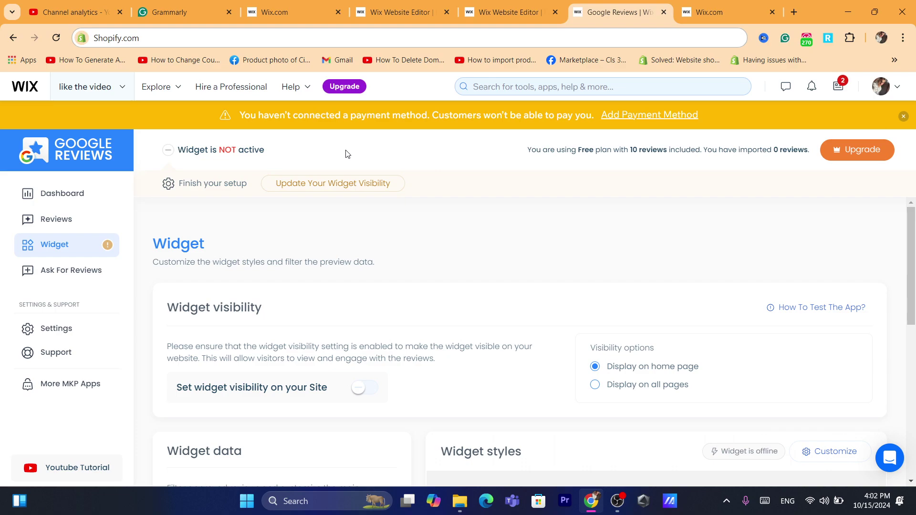
drag(912, 272, 914, 283)
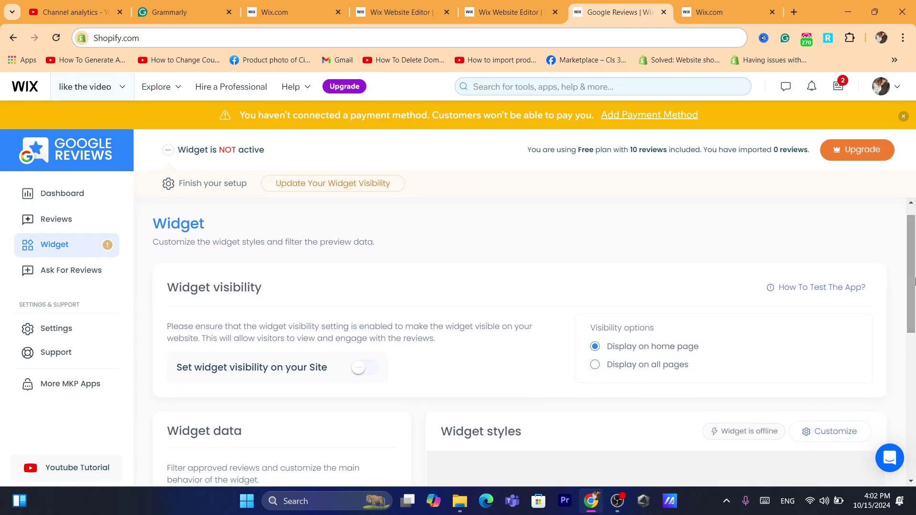
Open the Reviews page and disconnect the linked Google business account
click(79, 218)
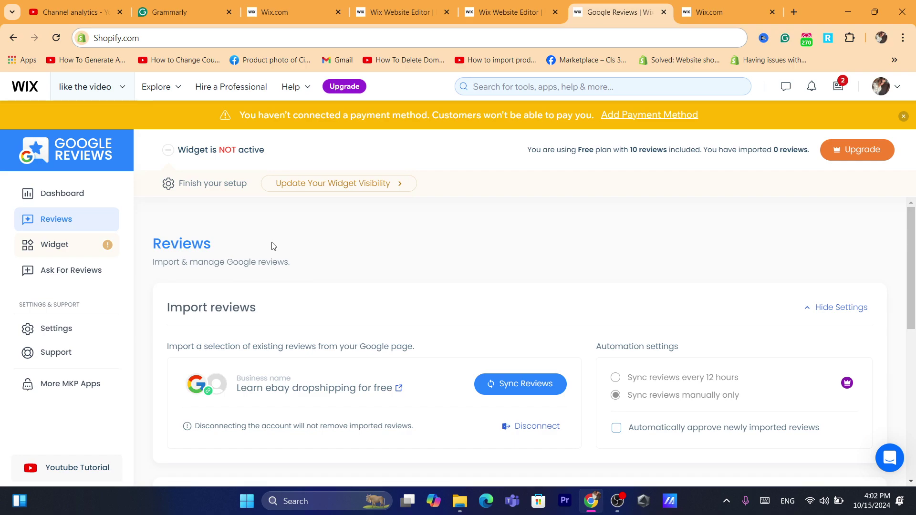
scroll(473, 353, down, 1)
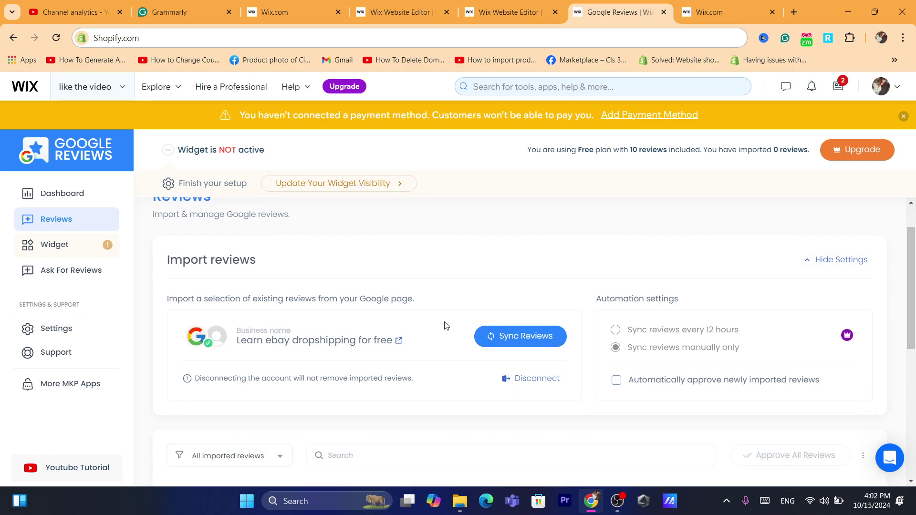
click(534, 386)
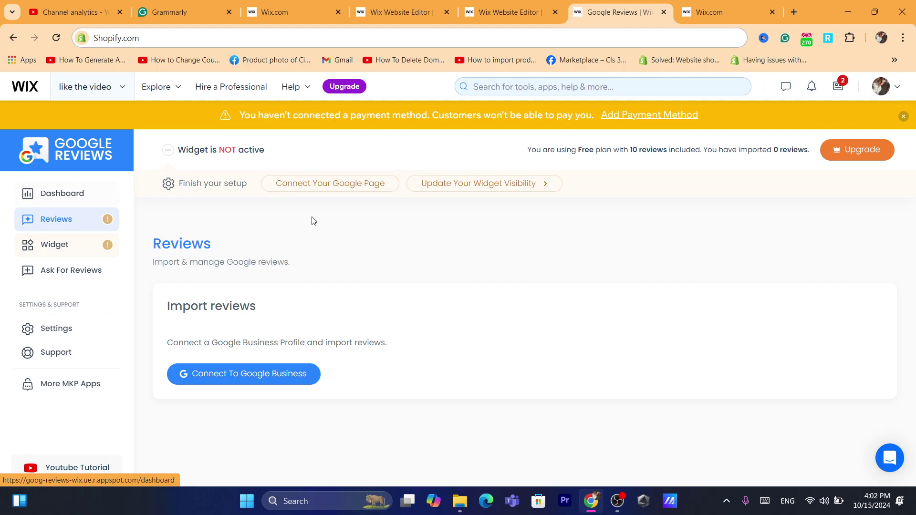
Return to the app's dashboard and open the widget page from its setup section
click(46, 198)
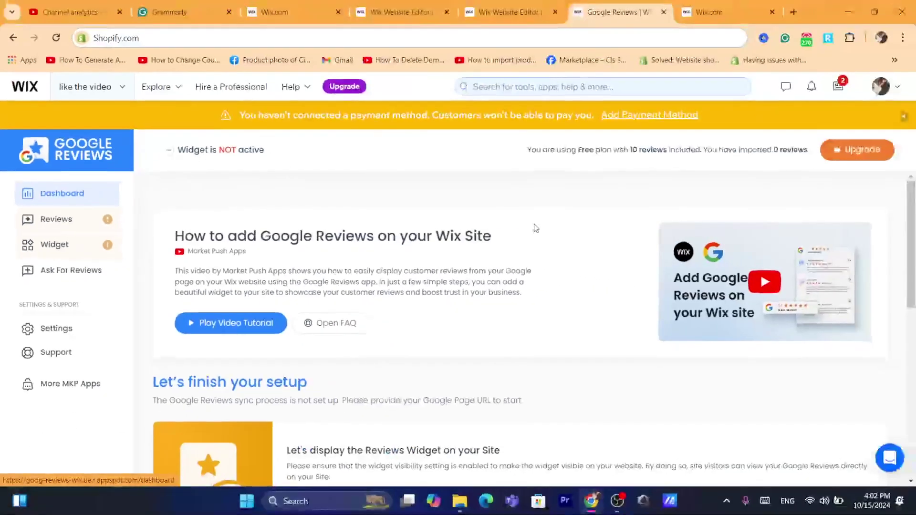
scroll(914, 284, down, 2)
scroll(915, 284, down, 1)
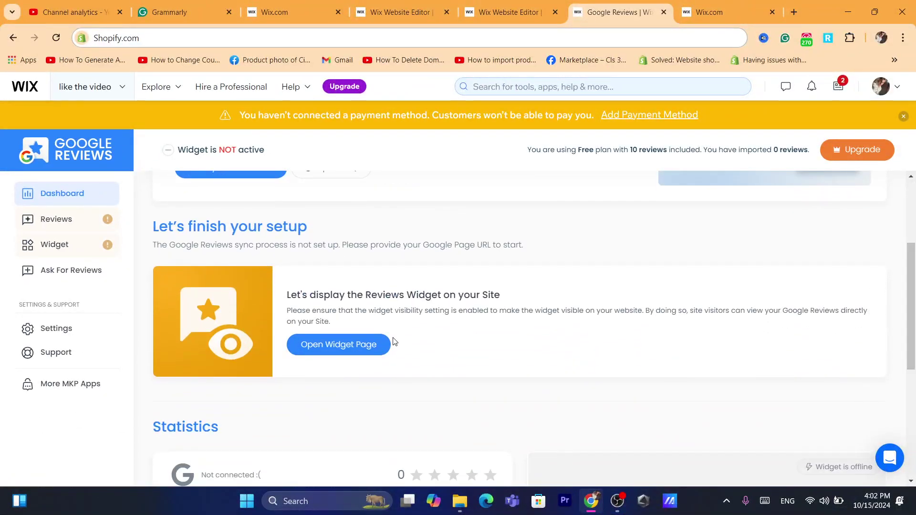
click(330, 347)
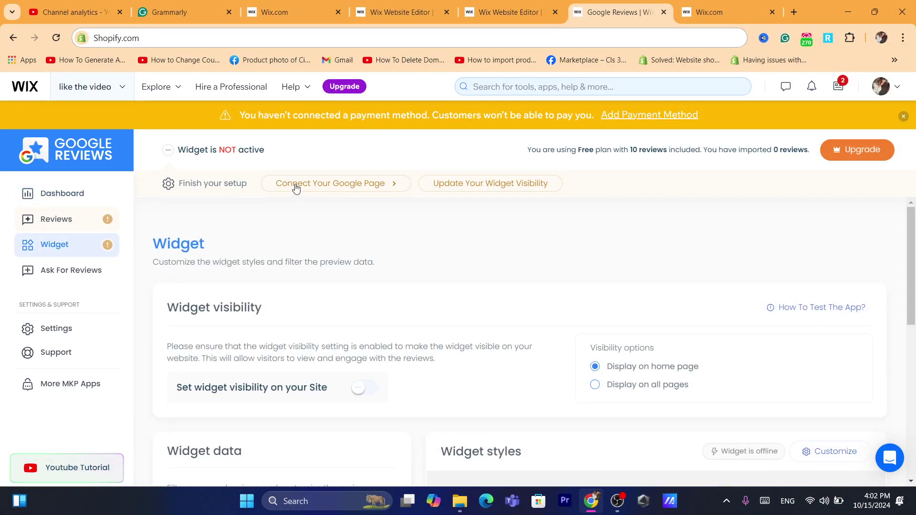
Connect the Google page through Google Business, grant Reviews for Wix access to the Google account, and close the import dialog
click(320, 187)
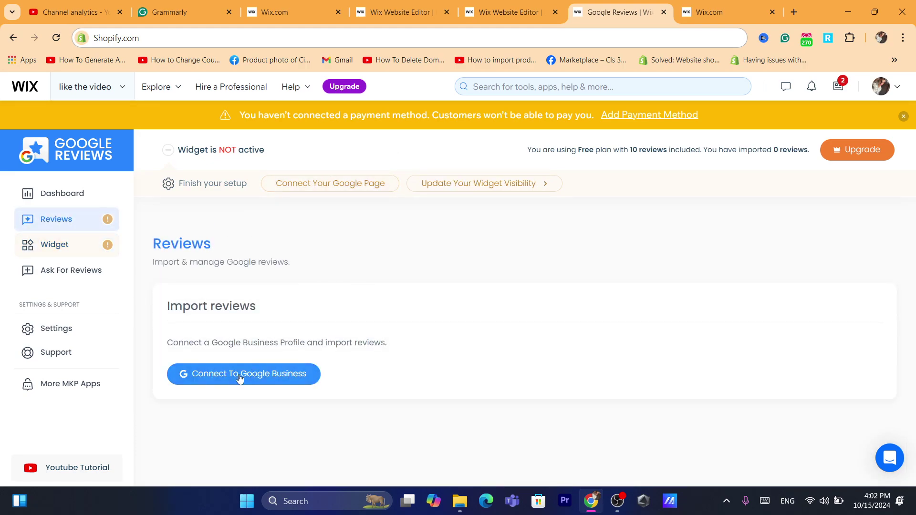
click(238, 377)
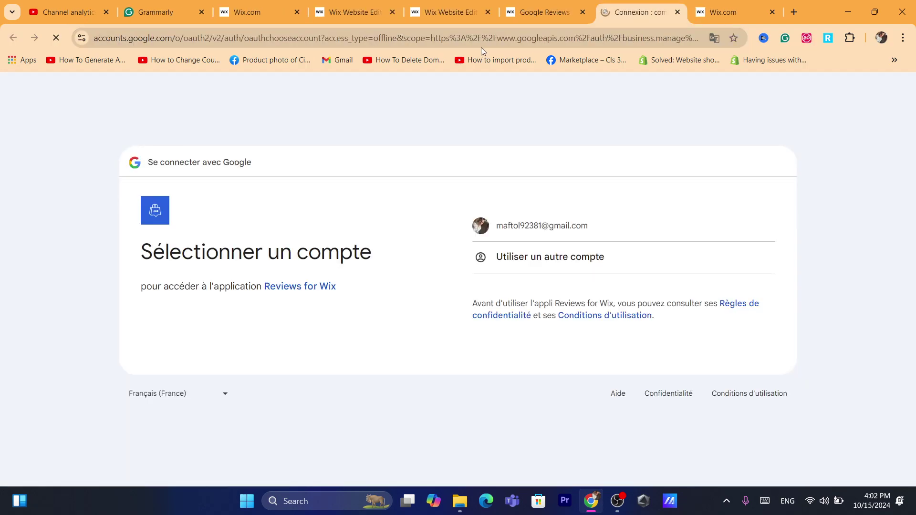
click(480, 45)
text(s)
key(Return)
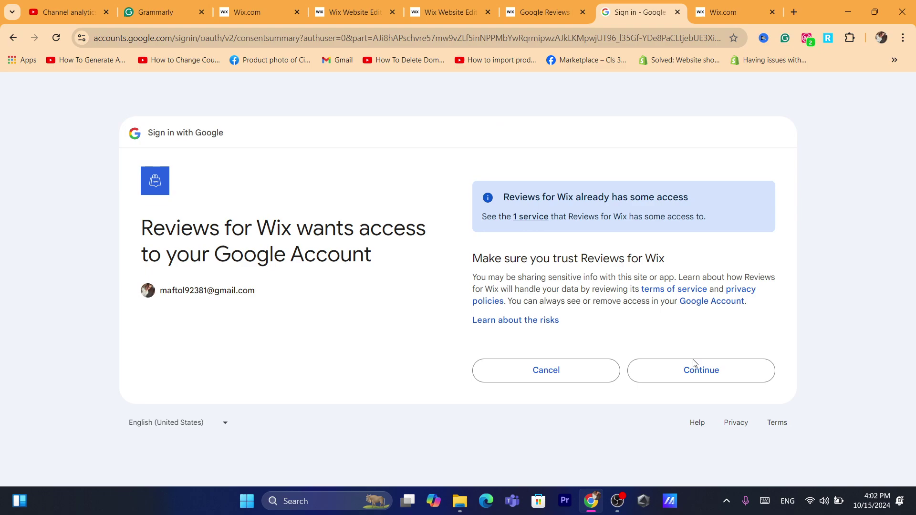
click(694, 364)
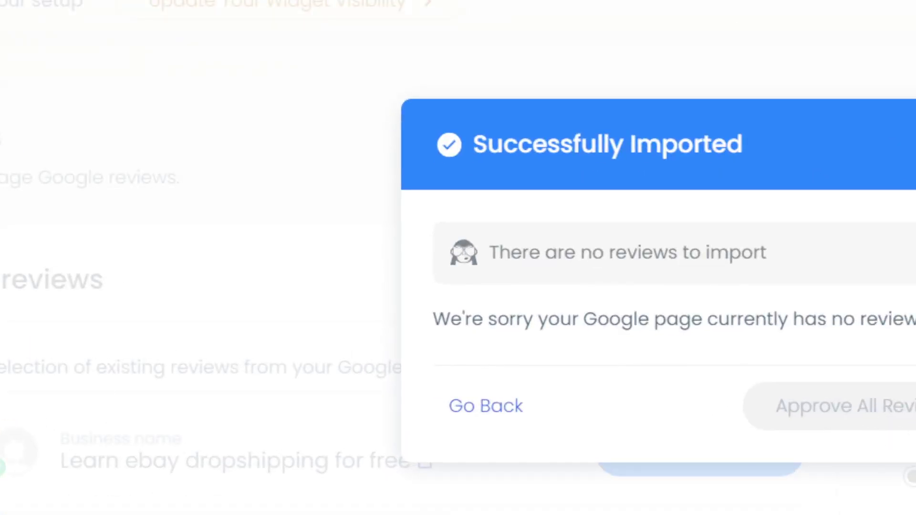
key(Escape)
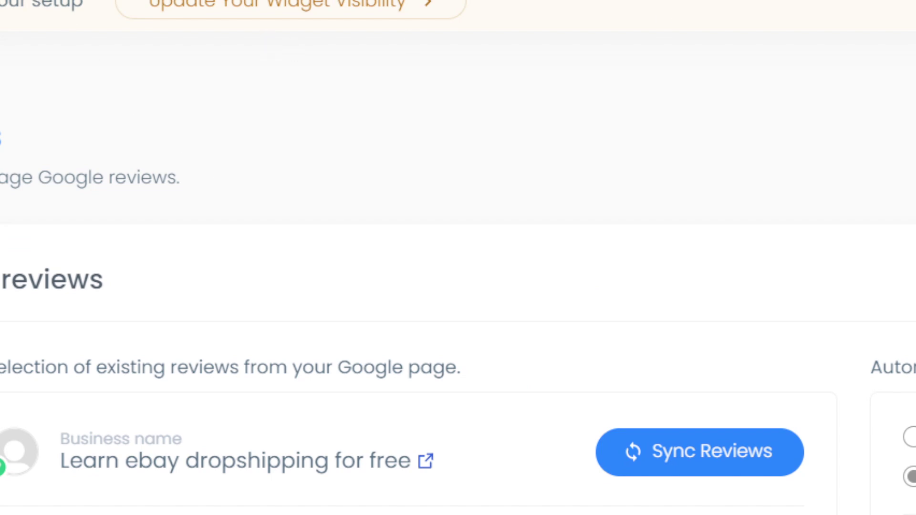
Open the widget visibility settings and set the visibility option to Display on all pages
click(277, 6)
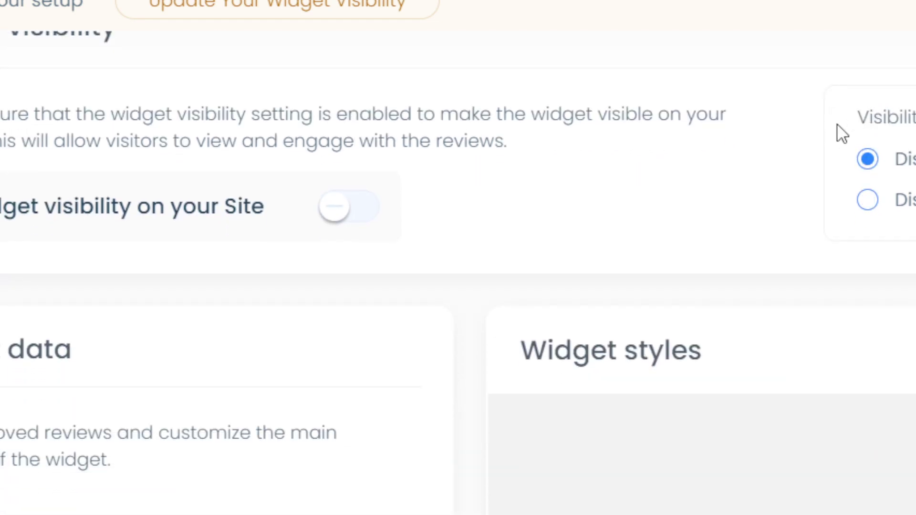
double_click(882, 117)
click(882, 117)
click(867, 199)
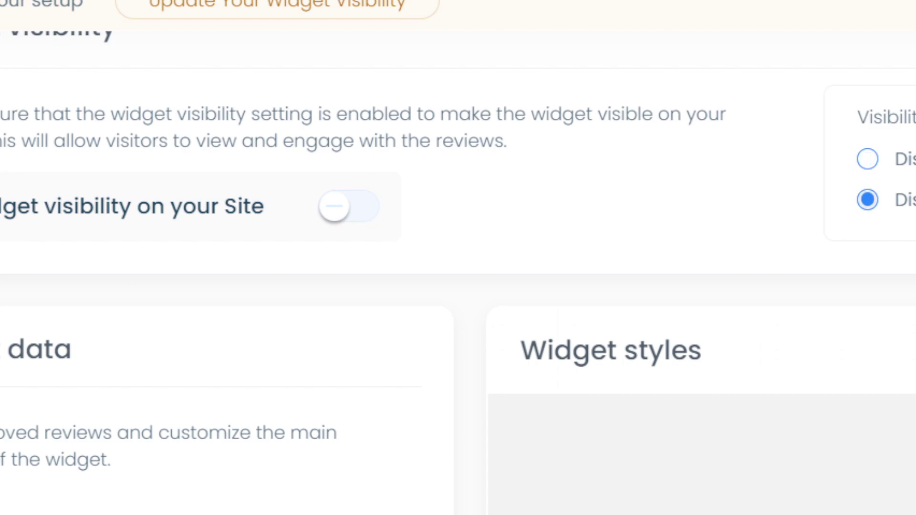
Preview the expanded reviews panel in the widget styles and look through the widget data options
scroll(458, 272, down, 3)
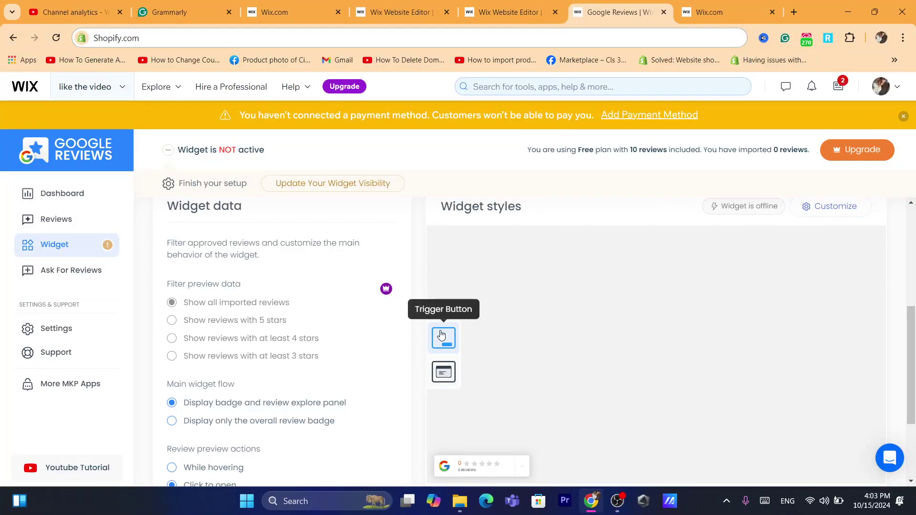
click(449, 377)
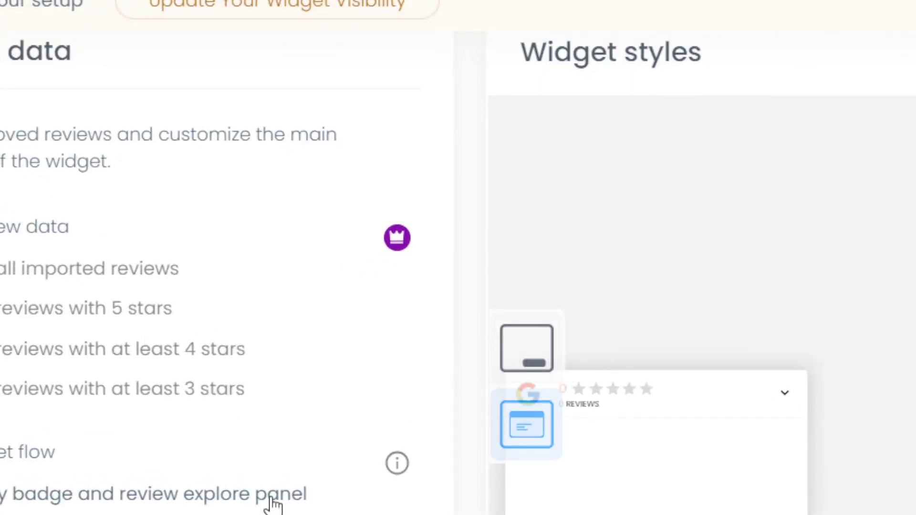
scroll(587, 310, down, 5)
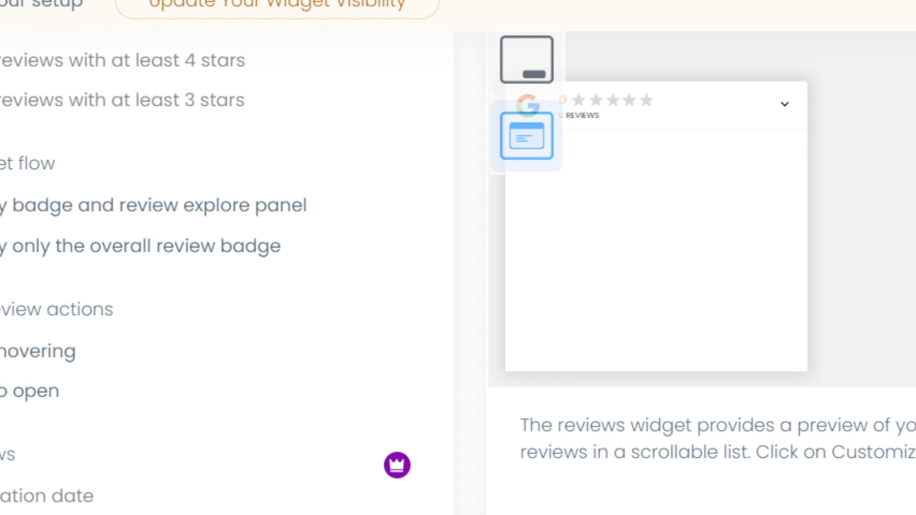
Open the Ask For Reviews page and look through the guide to inviting contacts by email
scroll(458, 272, down, 10)
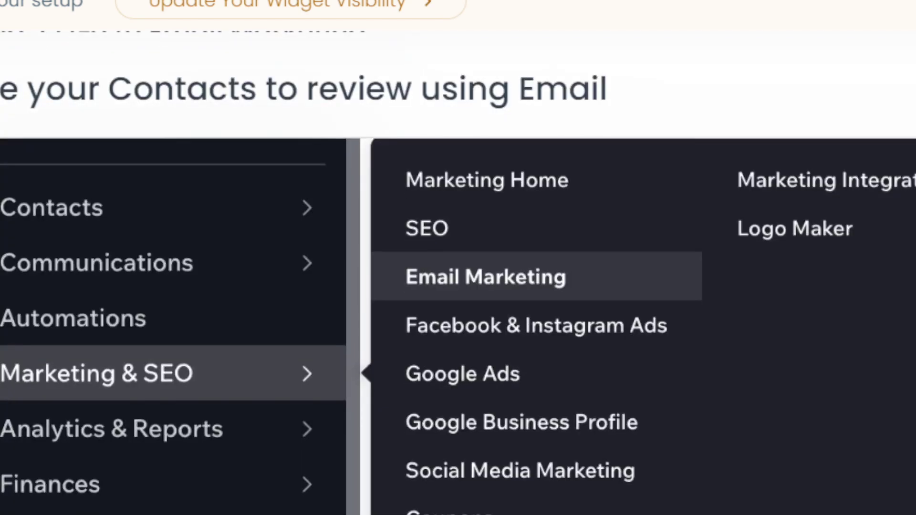
key(ctrl+l)
text(s)
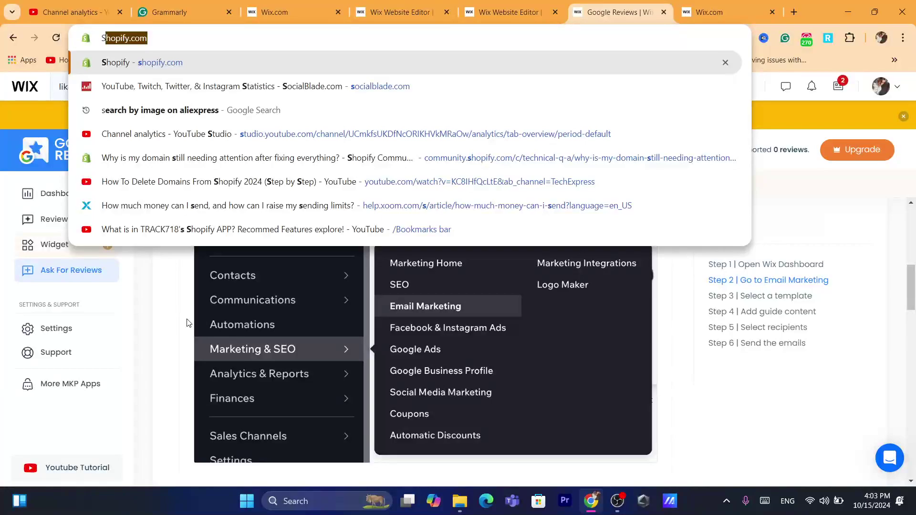
click(187, 323)
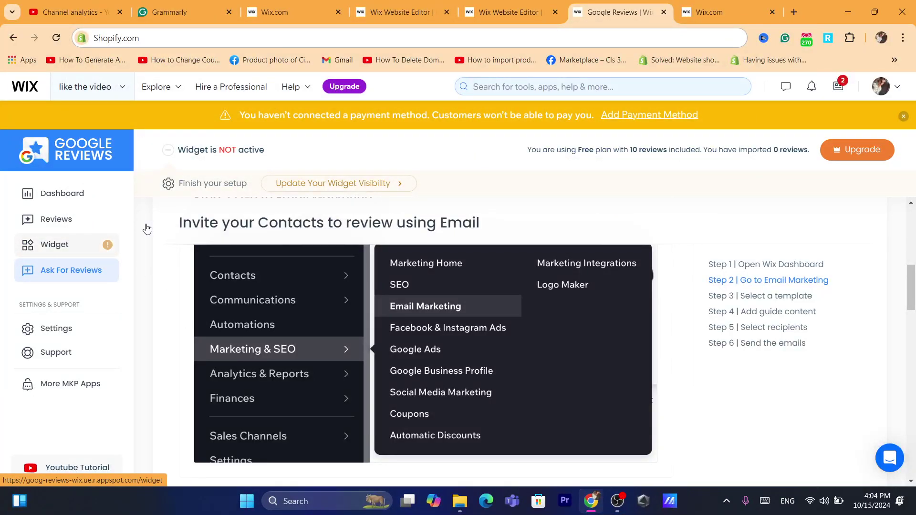
Return to the widget visibility settings and turn on widget visibility on the site
click(317, 189)
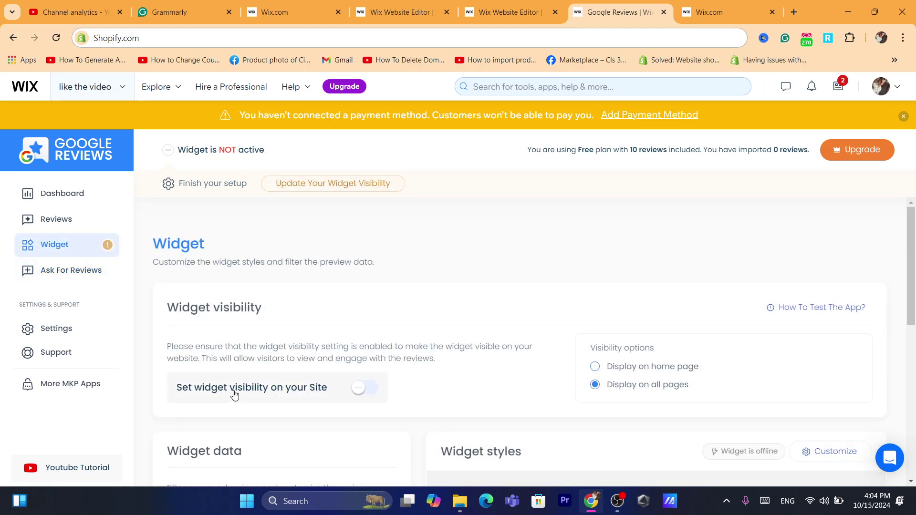
drag(172, 390, 352, 390)
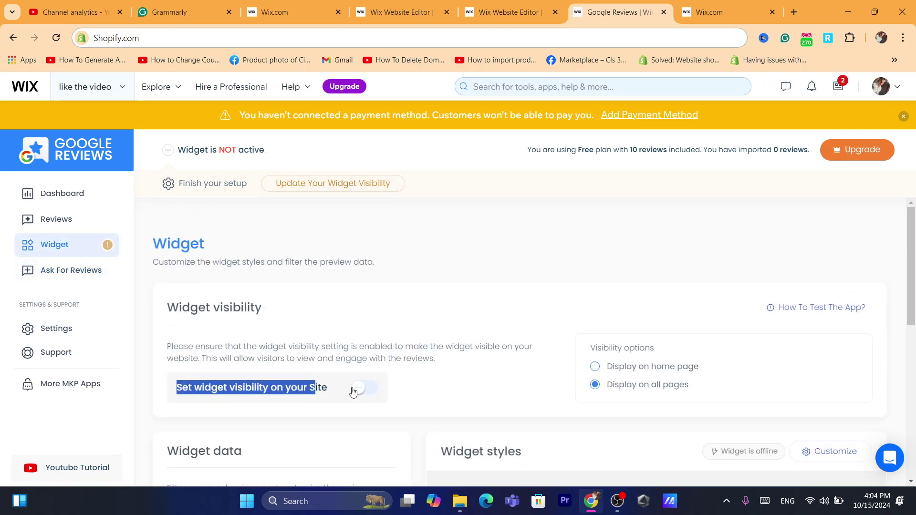
click(359, 388)
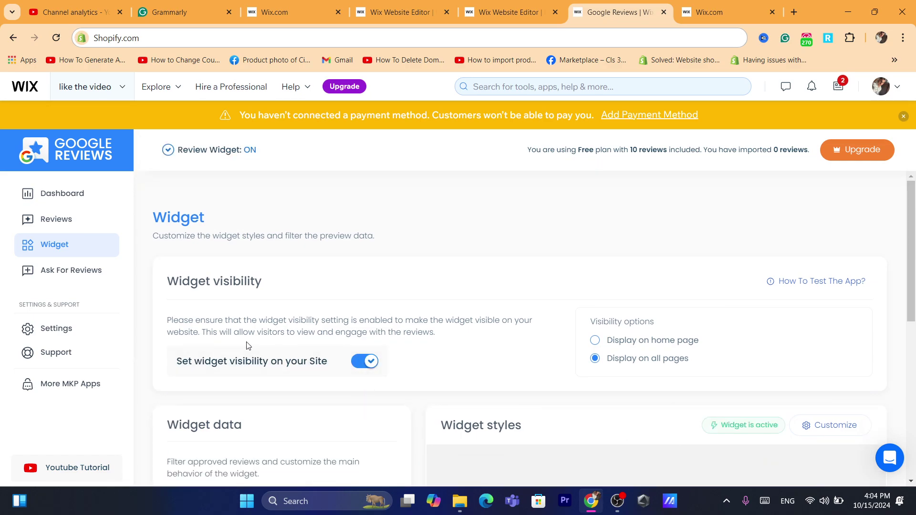
Read the Widget visibility section's explanation of making the widget visible to website visitors
drag(180, 287, 290, 289)
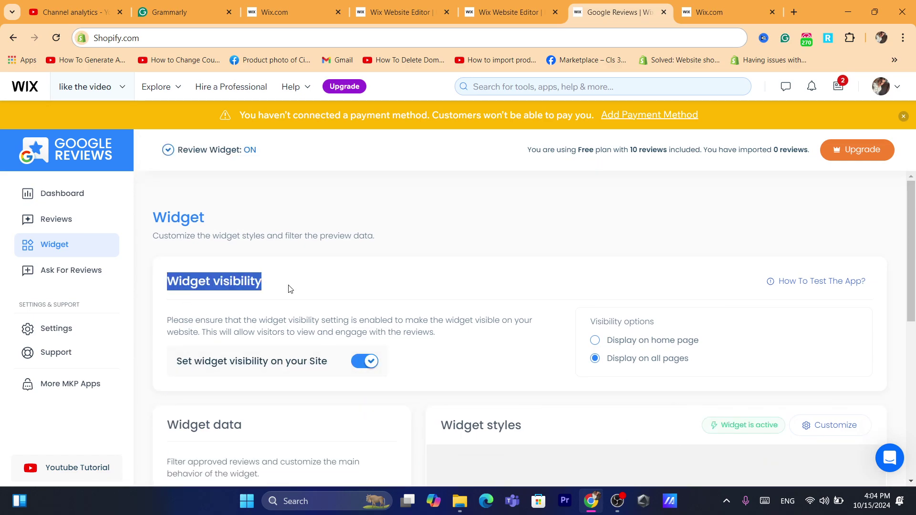
click(290, 288)
drag(163, 325, 363, 331)
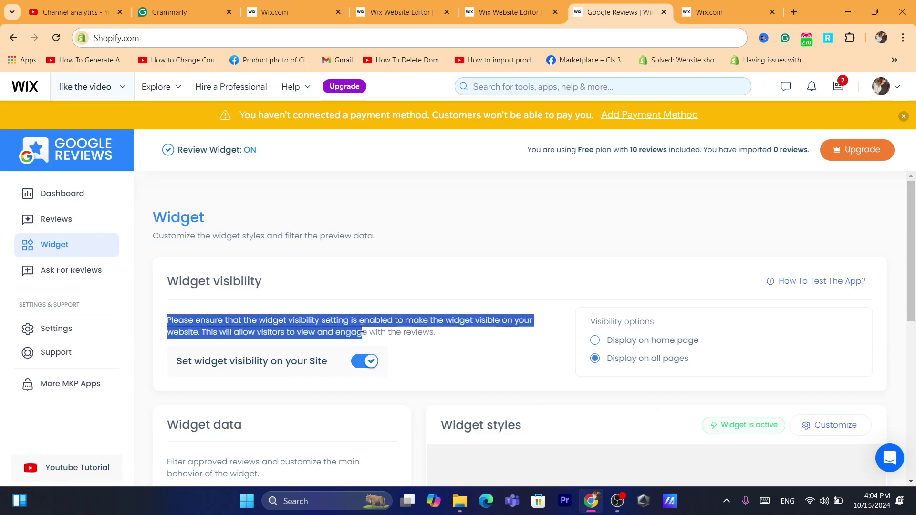
click(398, 330)
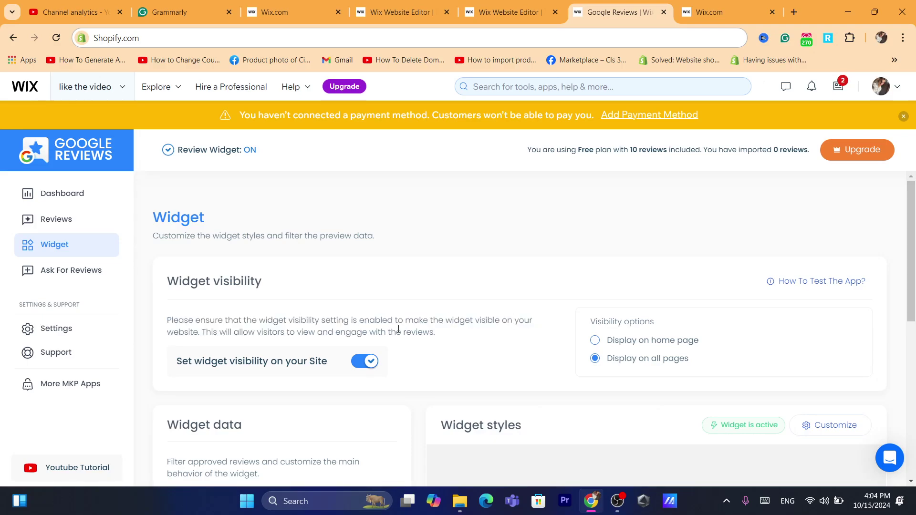
triple_click(429, 329)
click(287, 327)
drag(209, 324, 452, 339)
click(322, 318)
click(456, 339)
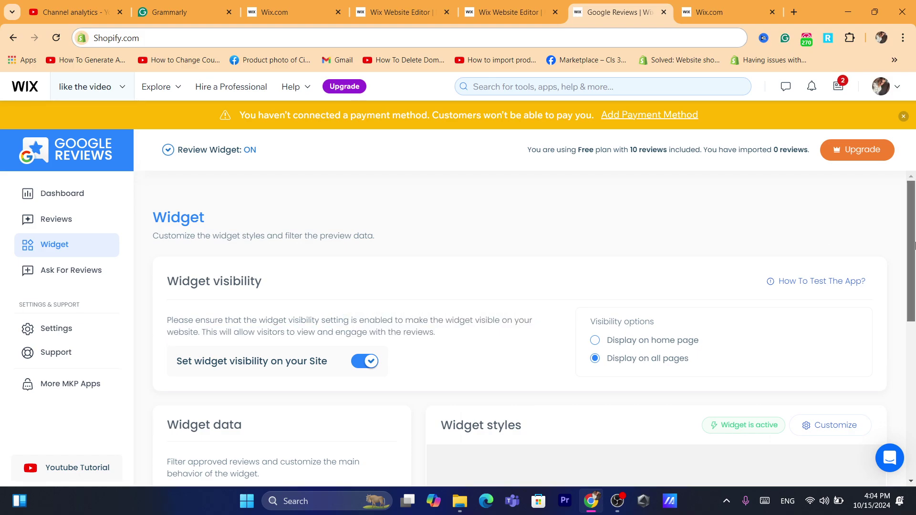
Check the widget's activity status in the Widget styles section
scroll(914, 246, down, 4)
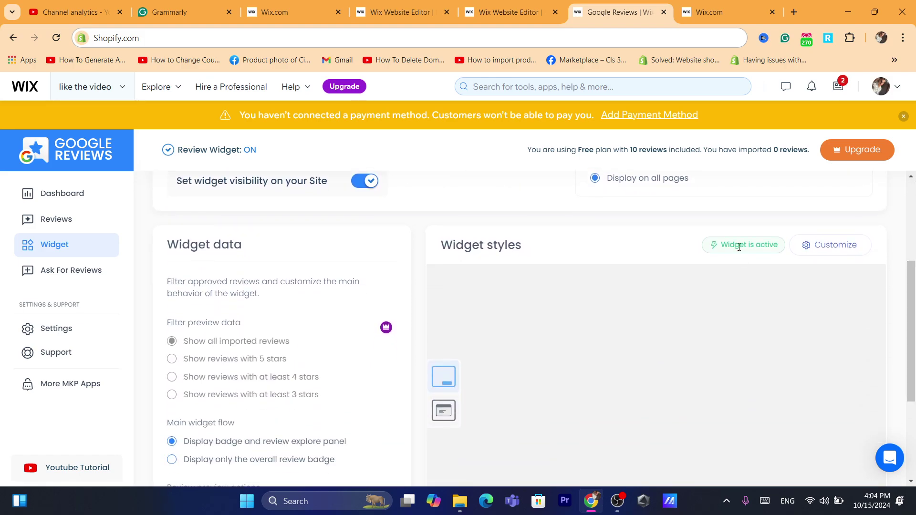
triple_click(738, 245)
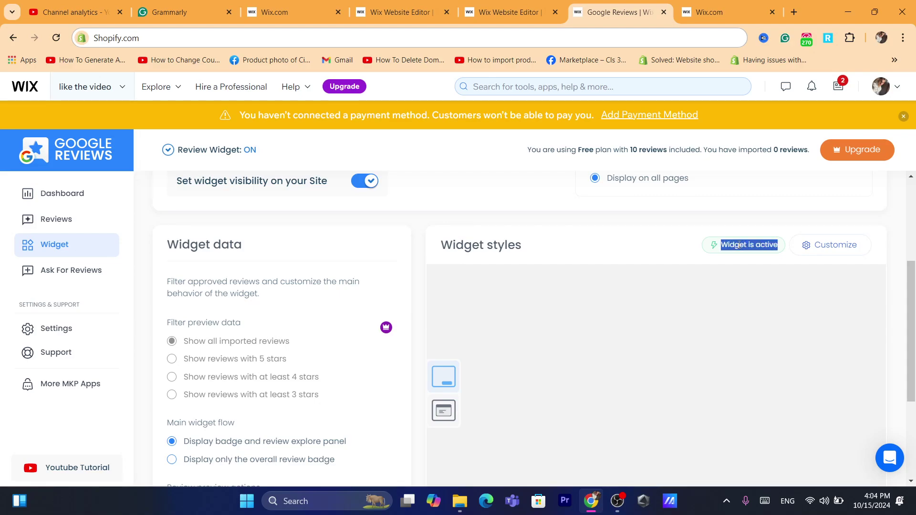
click(743, 280)
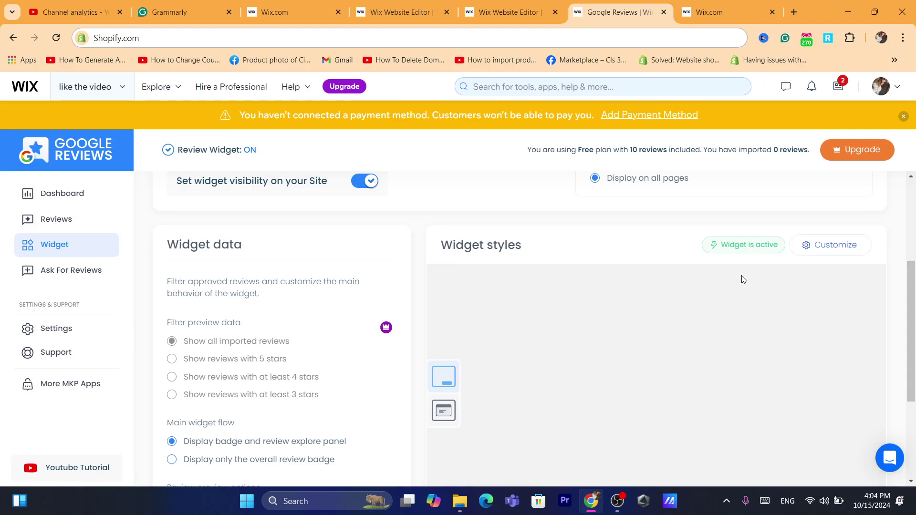
Open the widget style customization and try the blue color scheme on the review badge before reapplying the dark-and-orange scheme
click(842, 248)
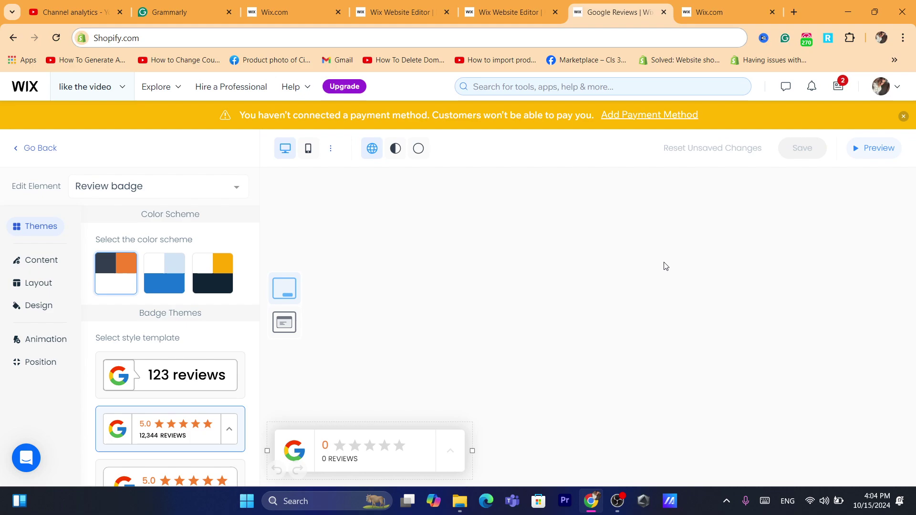
click(221, 271)
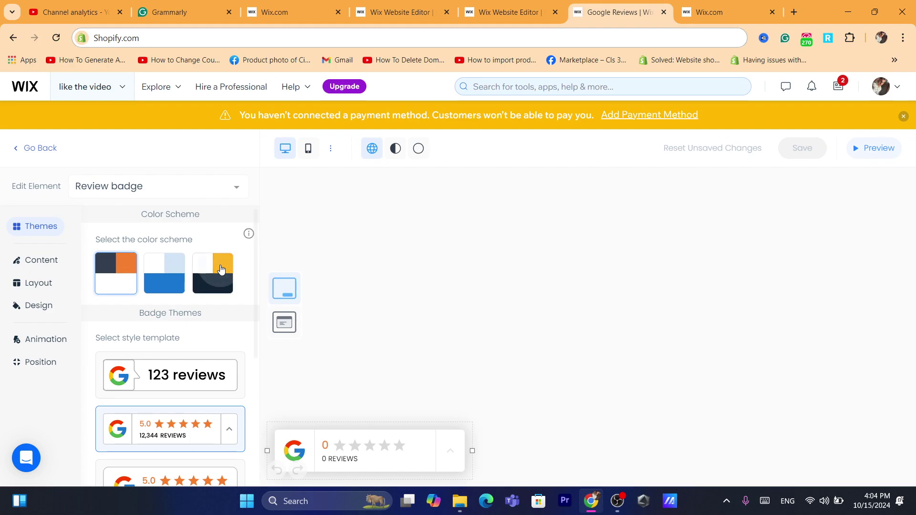
click(173, 277)
click(116, 274)
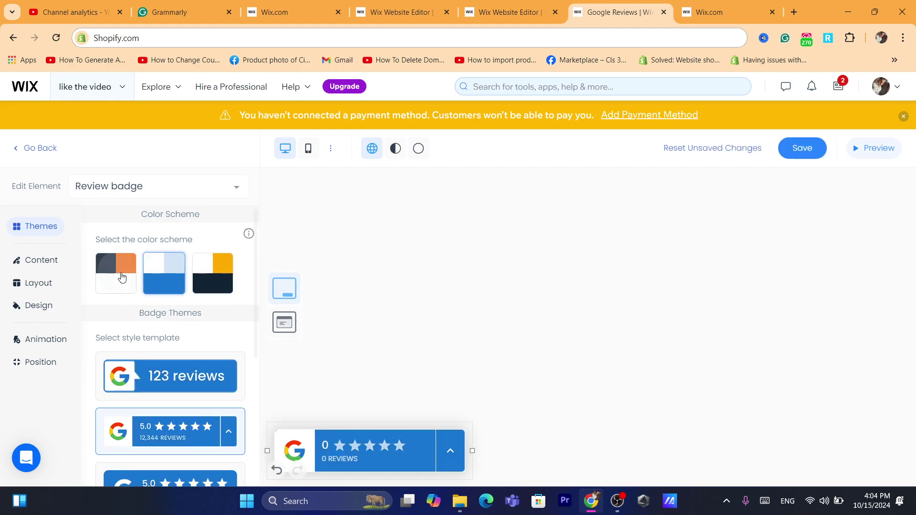
Set the review badge's corner radius to 29 px and choose the all-blue Google logo for it
click(43, 283)
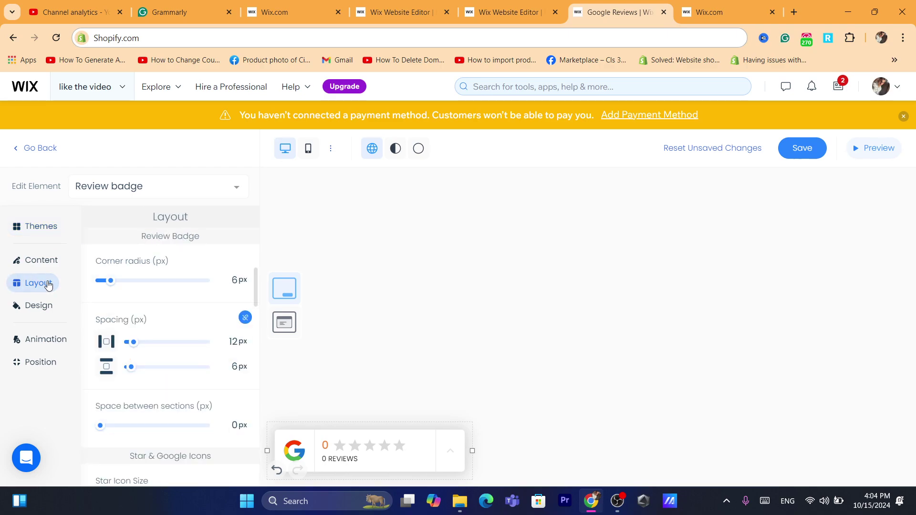
click(151, 281)
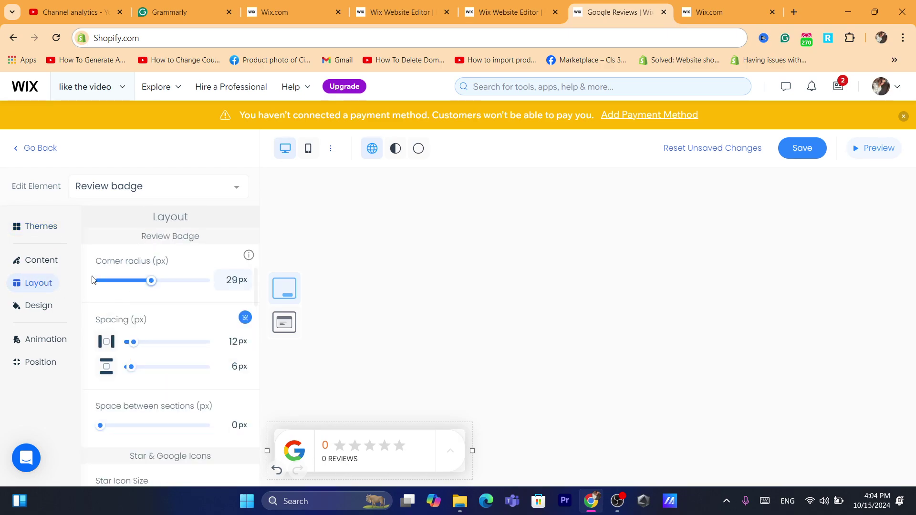
click(35, 265)
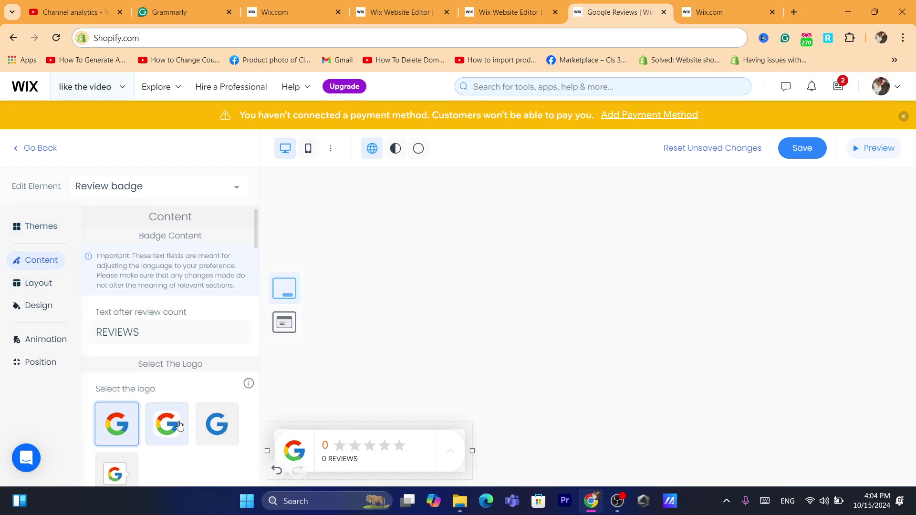
click(178, 425)
click(218, 424)
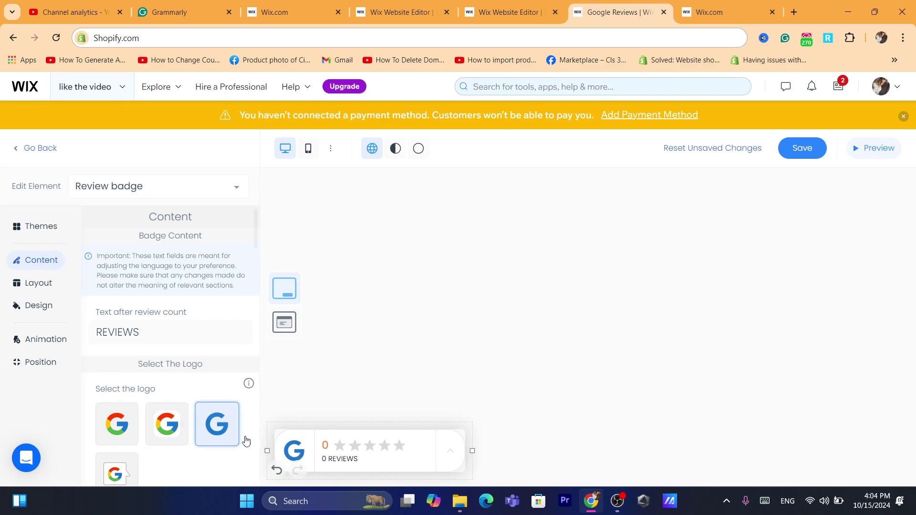
Set the delay of the review badge's Fade animation to 3.45 seconds
click(37, 348)
drag(101, 343, 149, 347)
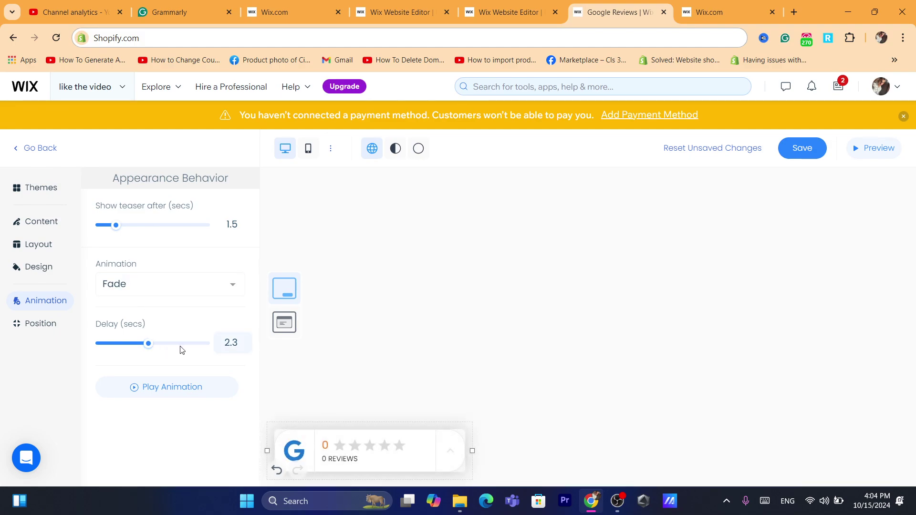
drag(147, 343, 173, 344)
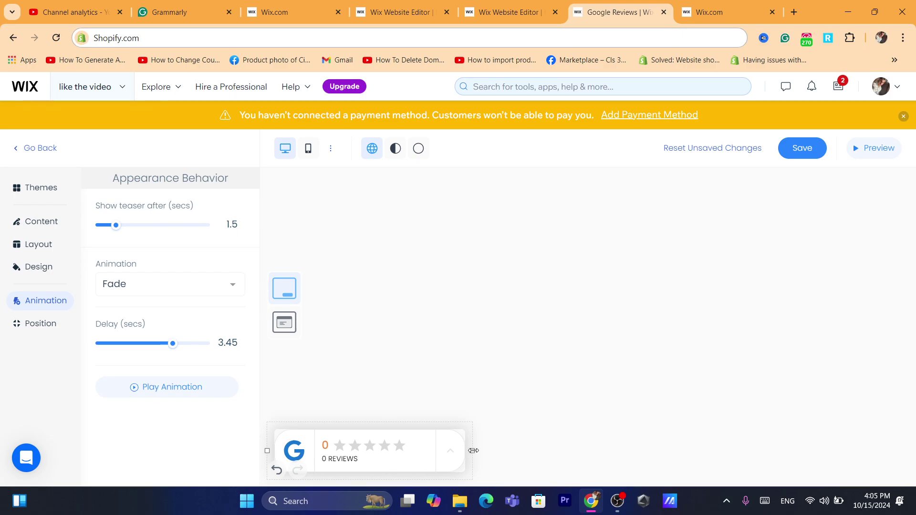
Widen the review badge to nearly twice its width and open its content settings at the text after the review count
drag(473, 450, 778, 421)
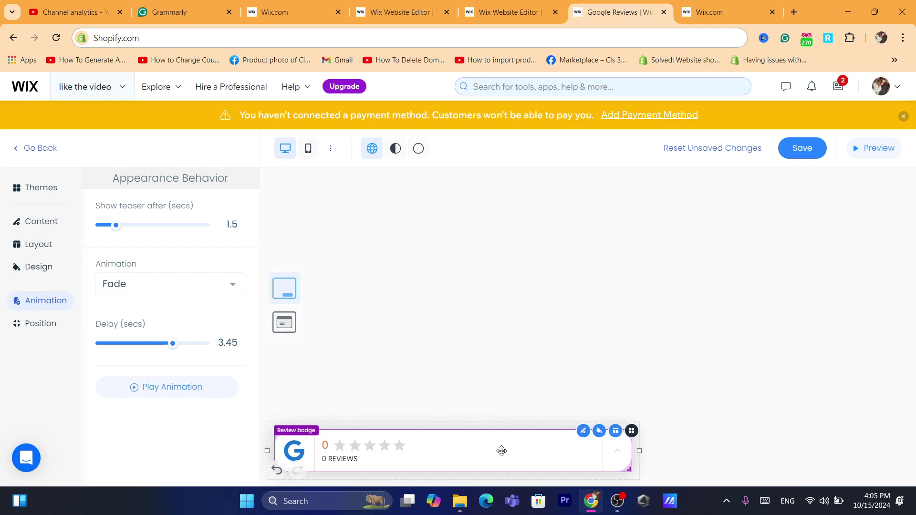
click(586, 435)
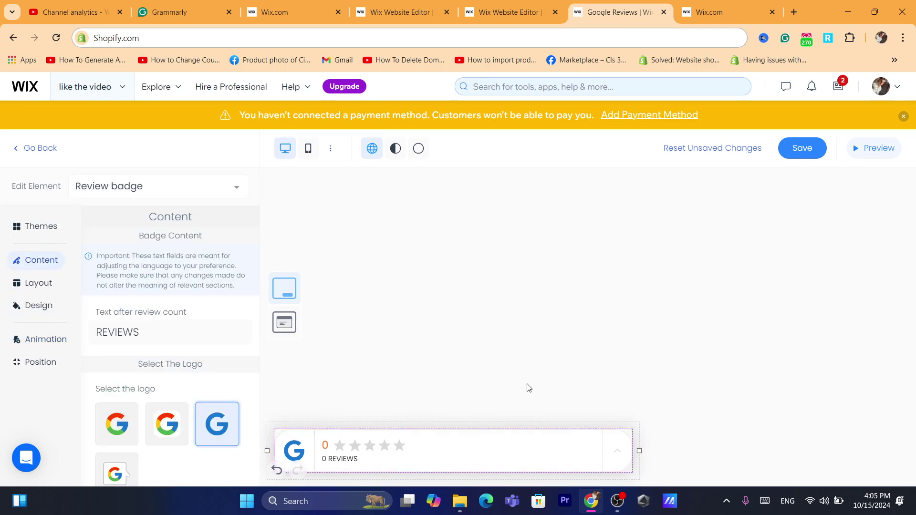
double_click(130, 332)
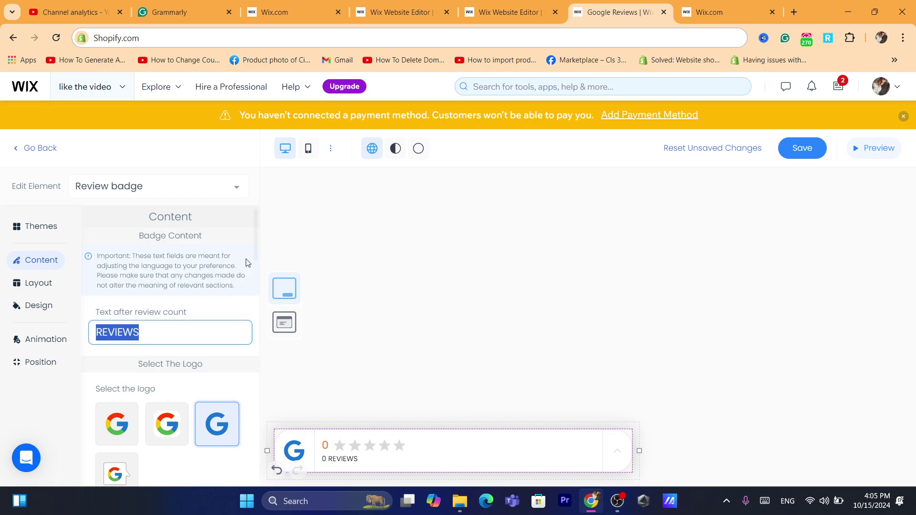
mouse_move(255, 242)
mouse_down()
mouse_move(275, 342)
mouse_move(260, 413)
mouse_move(257, 224)
mouse_up()
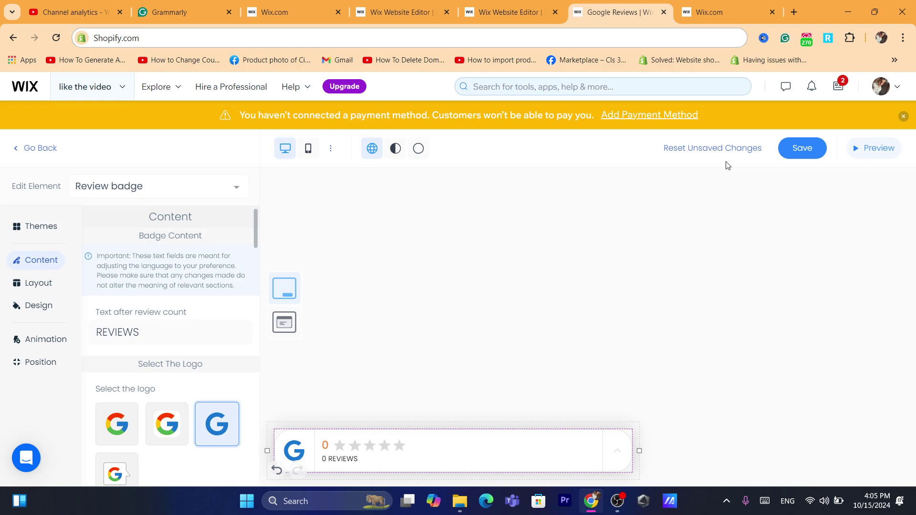
Save and publish the widget changes, and preview the review badge and the reviews panel
click(806, 154)
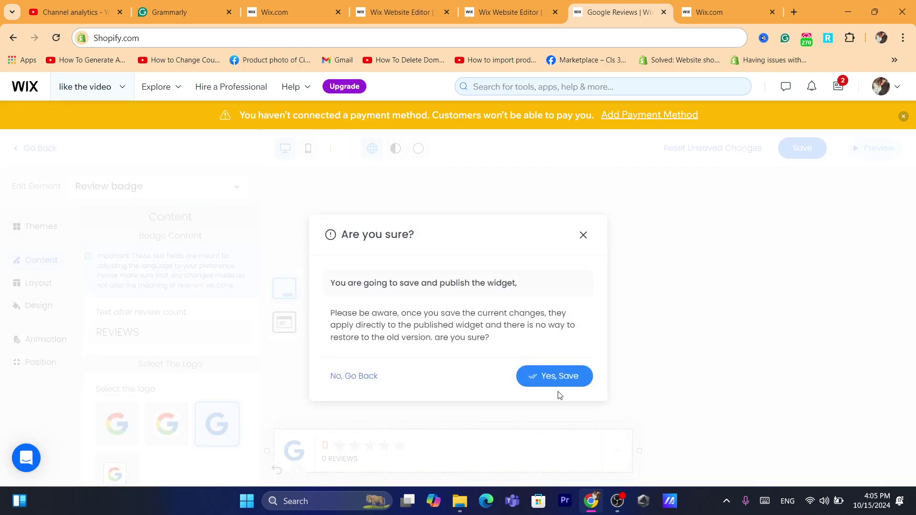
click(544, 376)
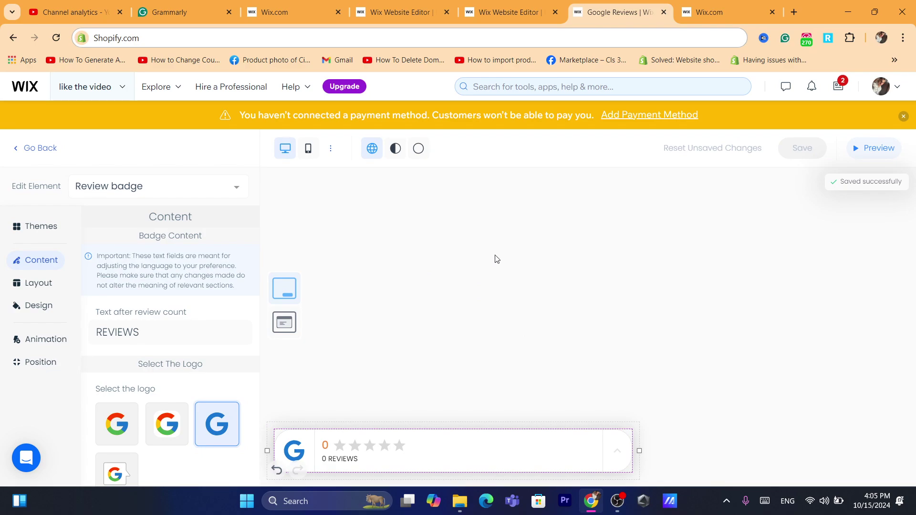
click(875, 154)
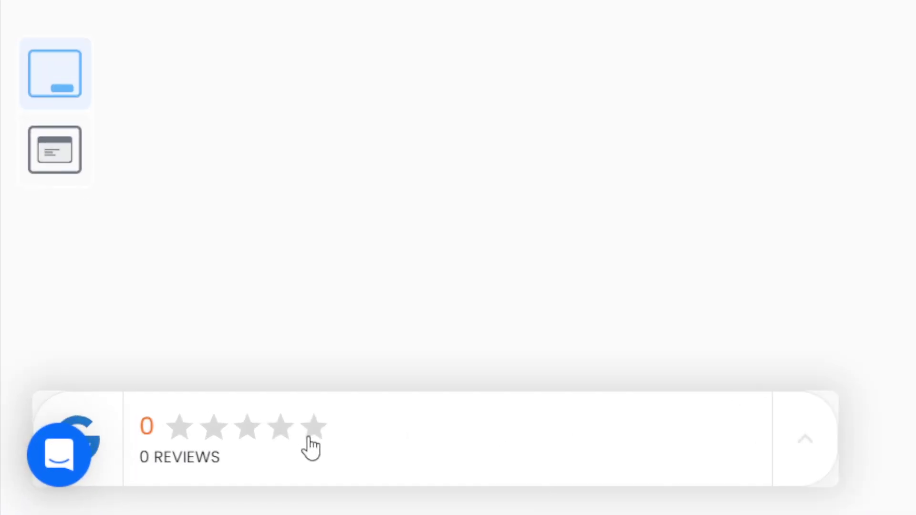
click(38, 160)
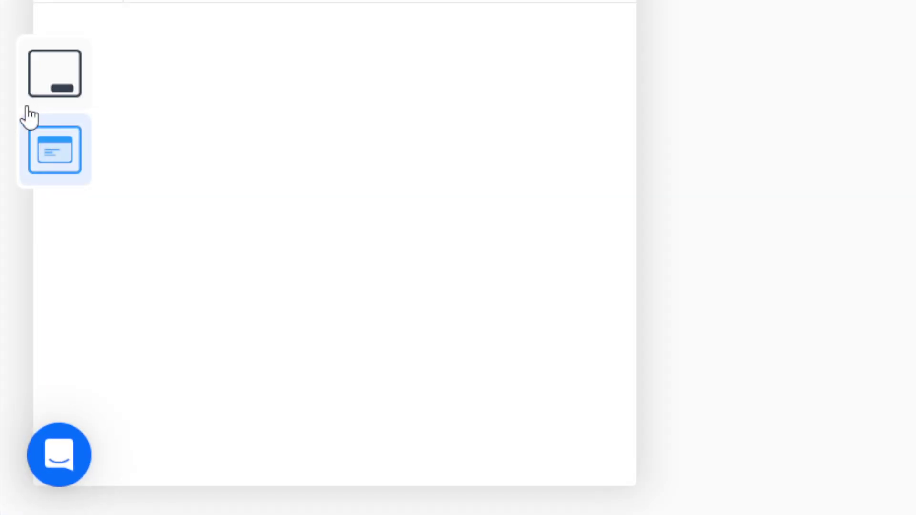